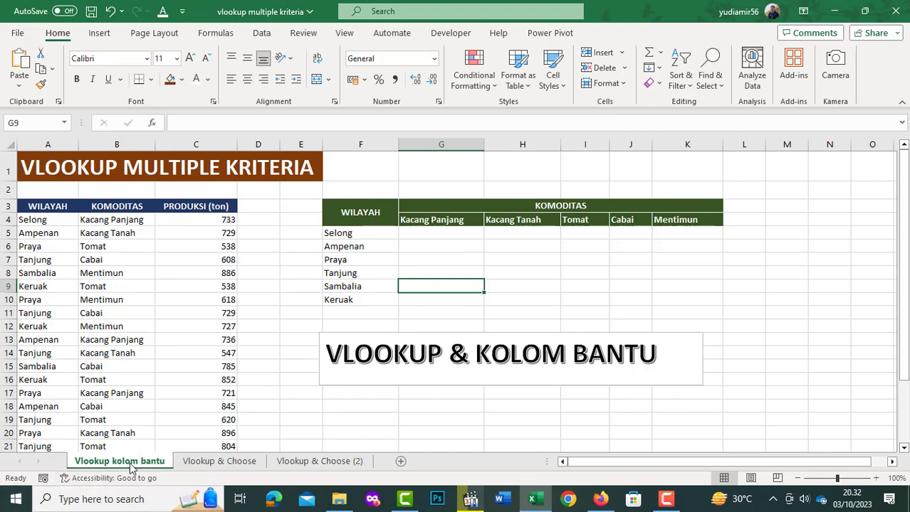
left_click(247, 468)
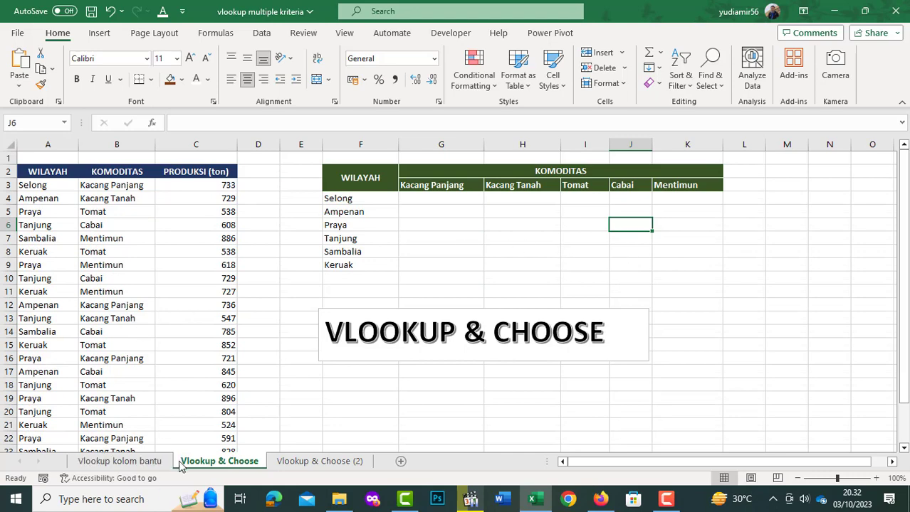
left_click(150, 466)
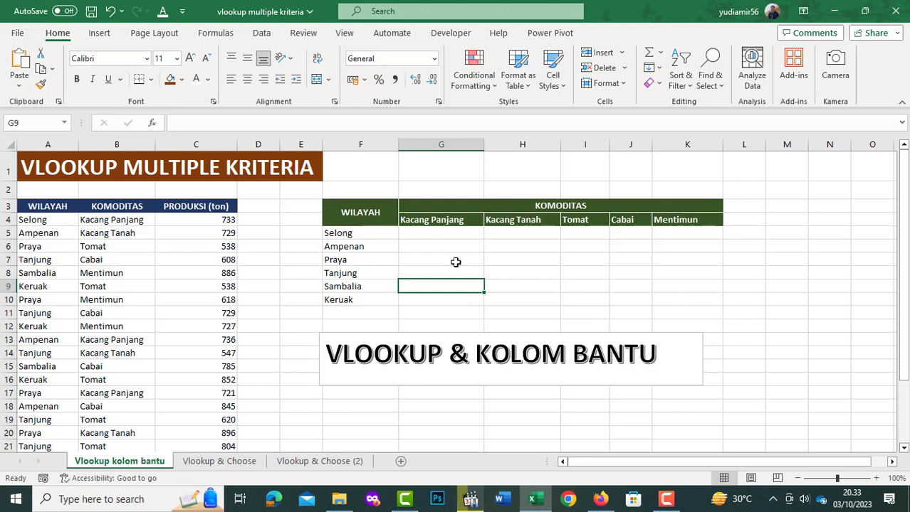
left_click(435, 244)
left_click(435, 234)
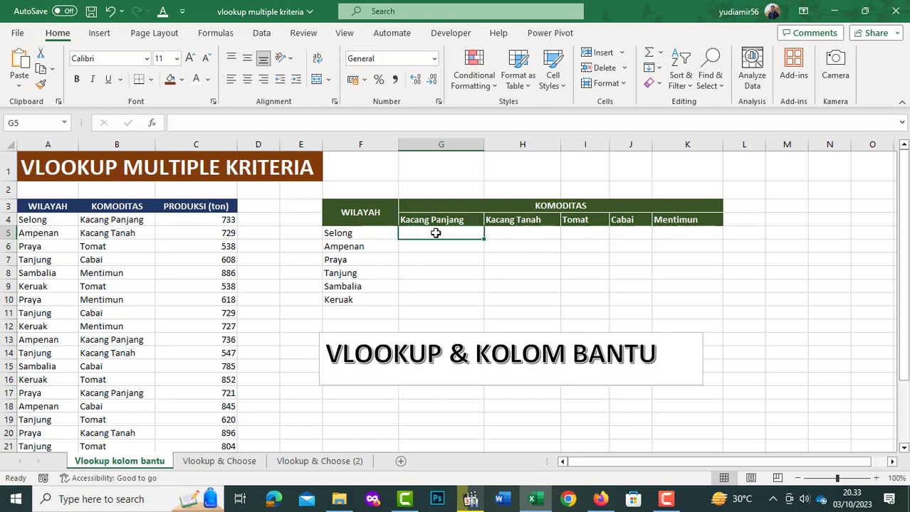
left_click(191, 208)
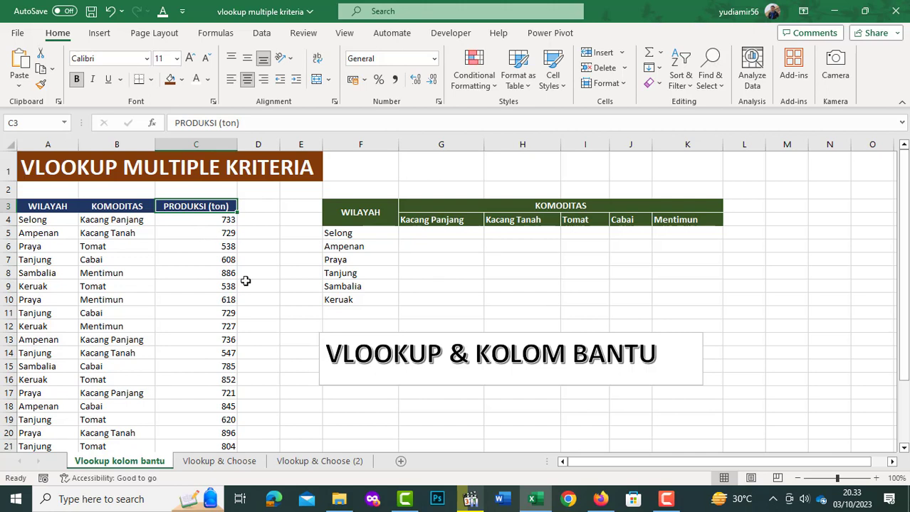
- Insert an empty column between the KOMODITAS and PRODUKSI (ton) columns of the source table
right_click(197, 144)
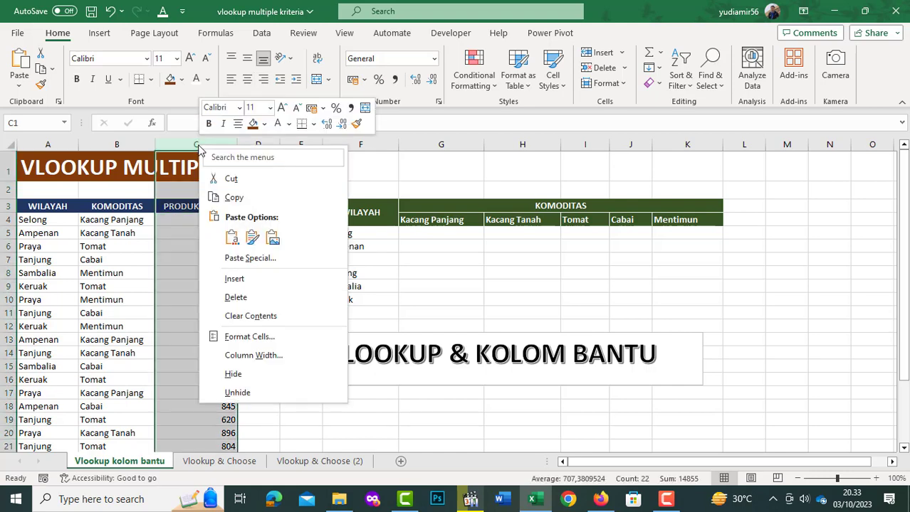
left_click(240, 279)
left_click(262, 222)
- Enter the formula =A4&B4 in cell C4 to join the first row's region and commodity
left_click(201, 223)
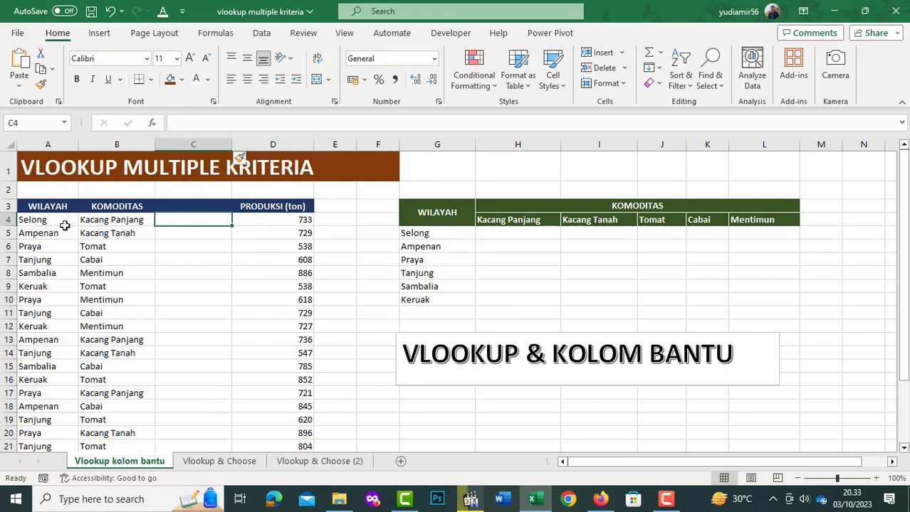
left_click(44, 220)
left_click(112, 221)
left_click(43, 221)
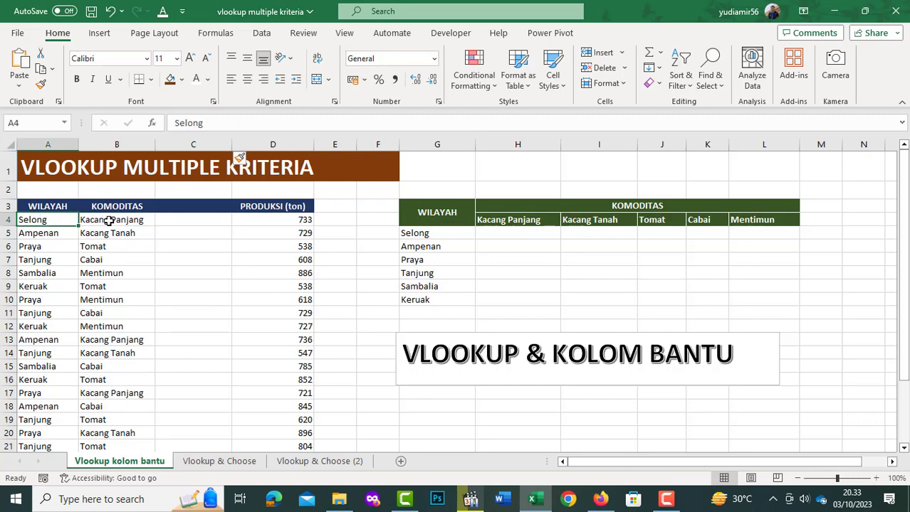
left_click(109, 221)
left_click(197, 225)
type("=")
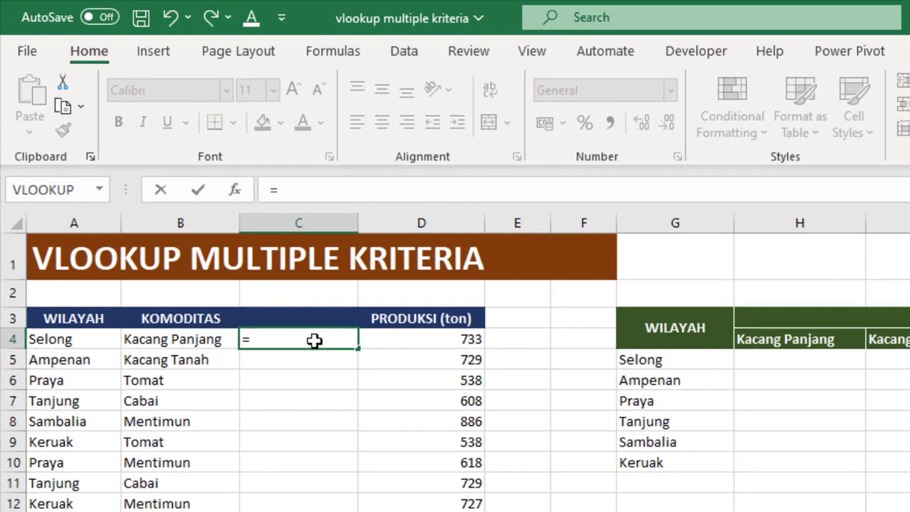
left_click(52, 341)
type("&")
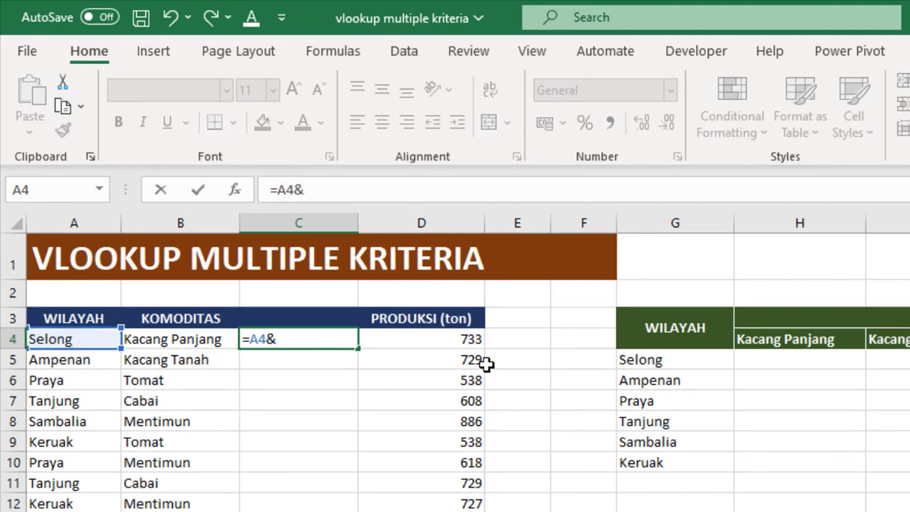
left_click(193, 331)
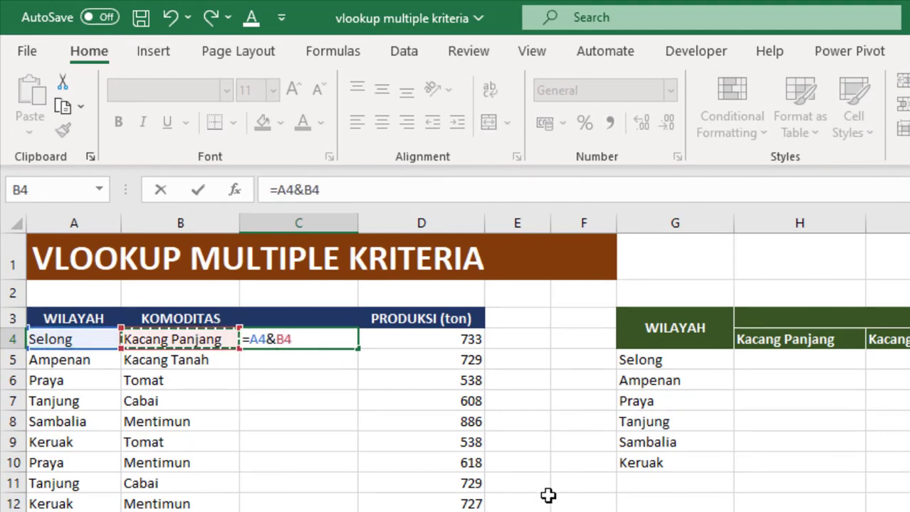
key("Return")
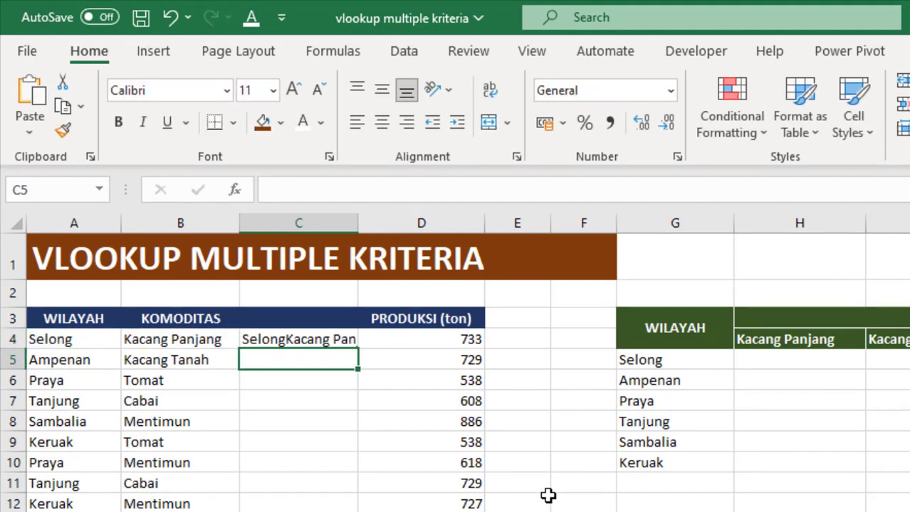
- Fit column C's width to its content and fill the joining formula down all rows of the source table
double_click(359, 222)
left_click(372, 341)
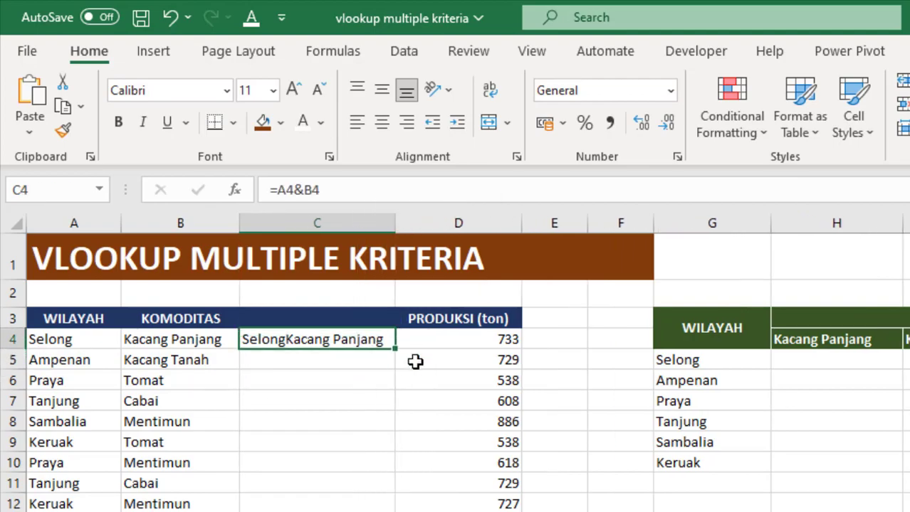
double_click(395, 350)
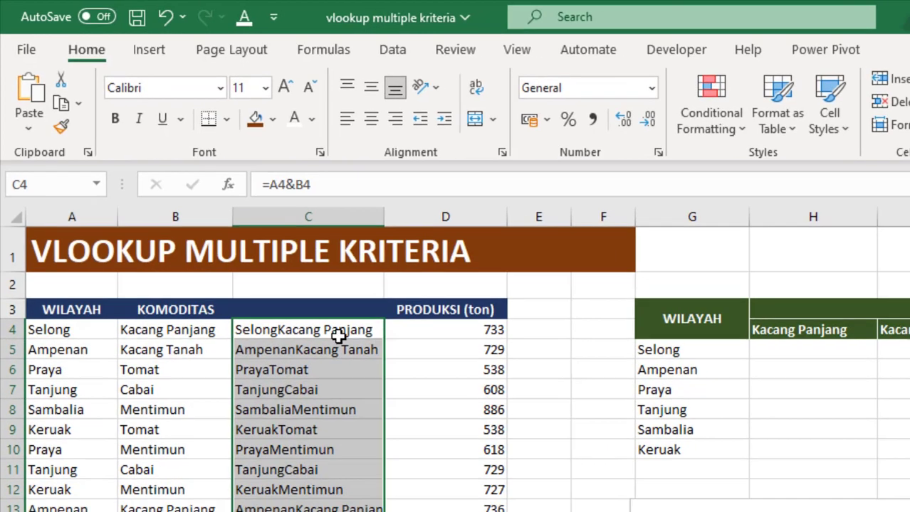
left_click(342, 339)
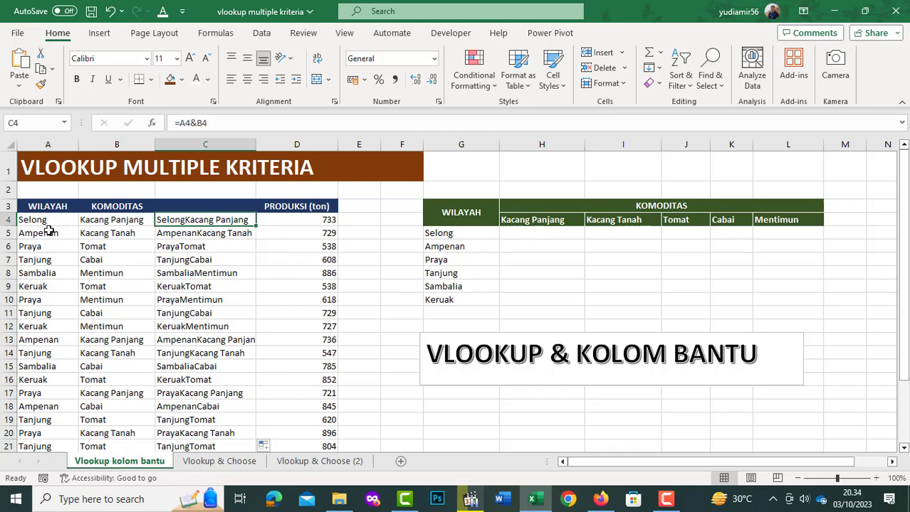
- Start a VLOOKUP formula in cell H5 with $G5&H$4 as the lookup value
scroll(427, 228, "down", 1)
left_click(545, 198)
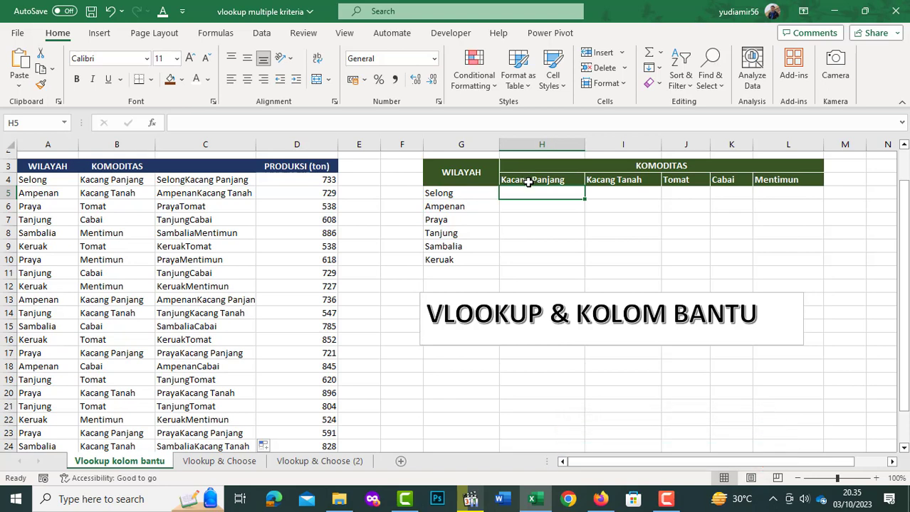
type("=VLOOKUP(")
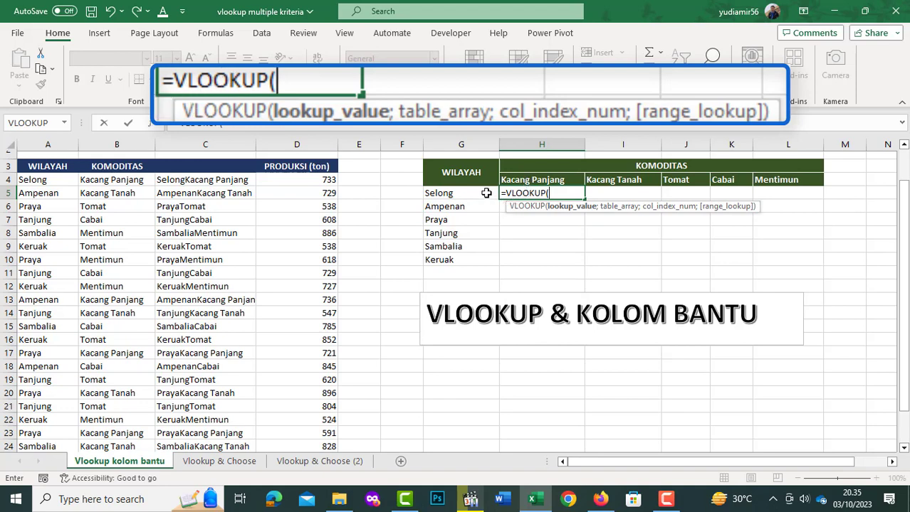
left_click(449, 193)
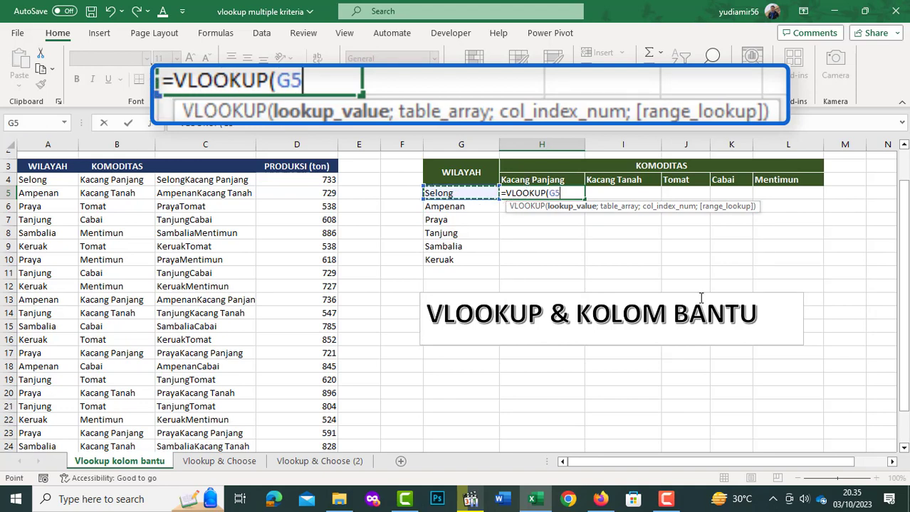
type("&")
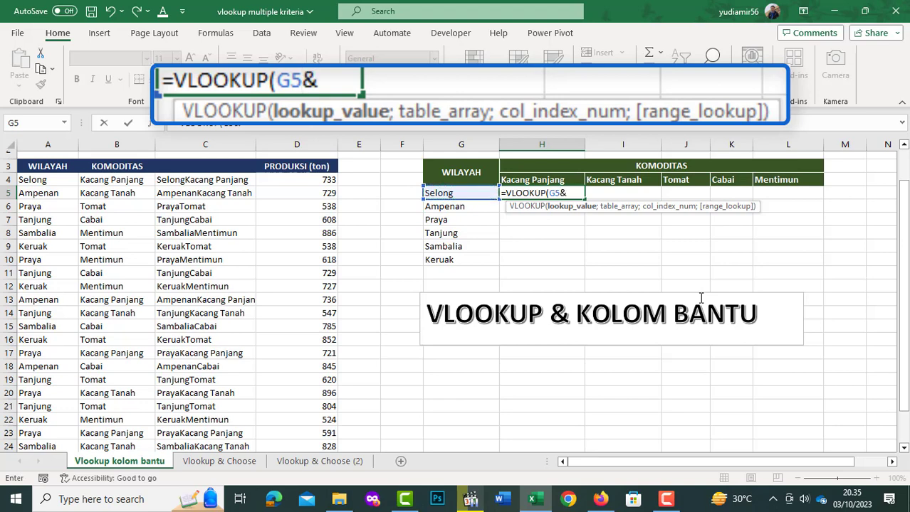
left_click(540, 180)
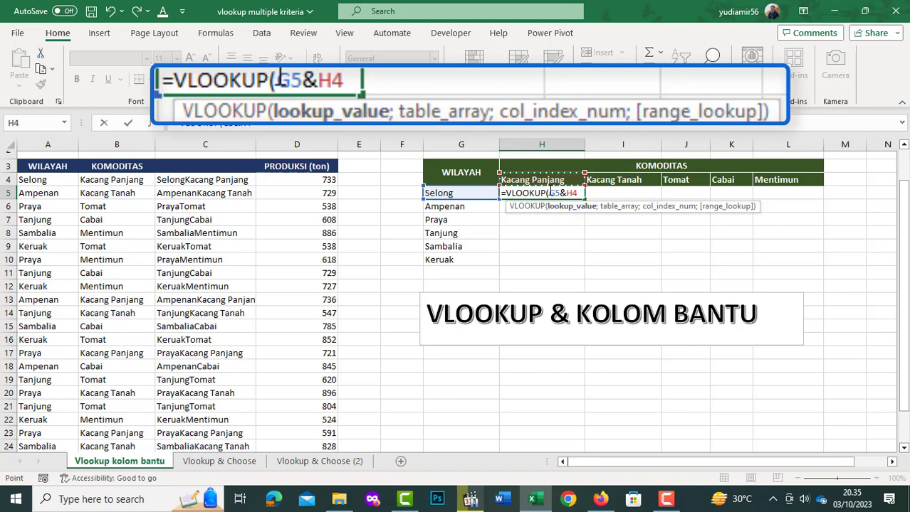
left_click(551, 193)
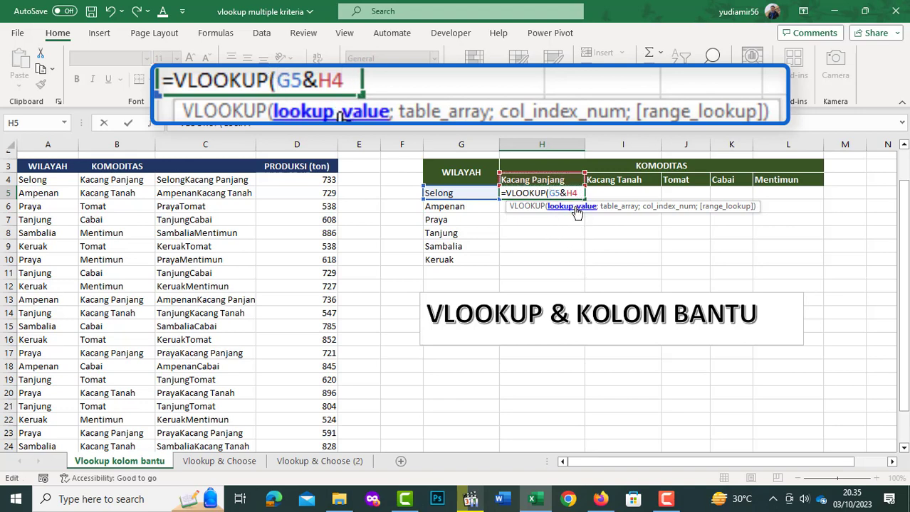
type("$")
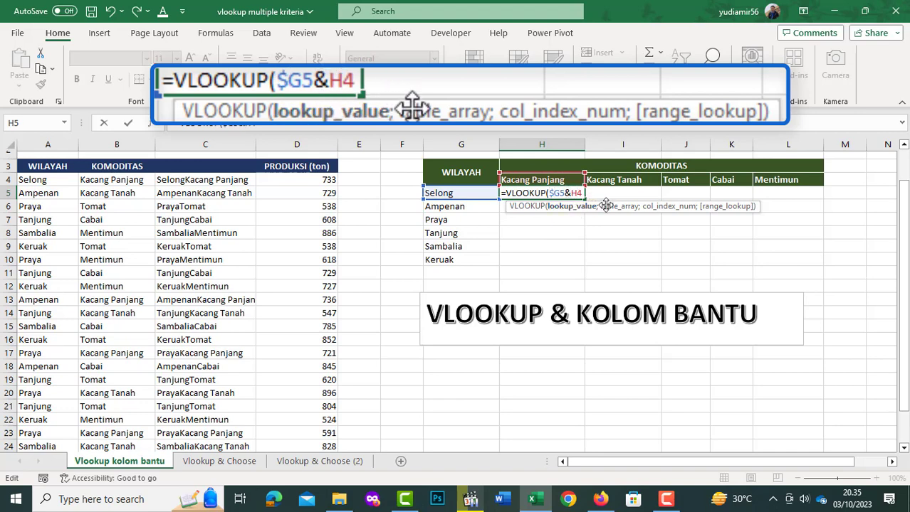
key("Left")
type("$")
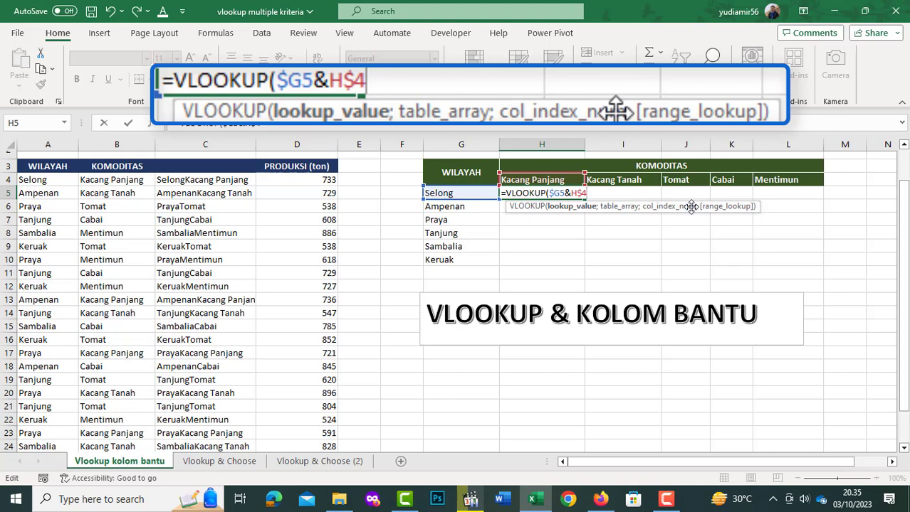
key("Right")
type(";")
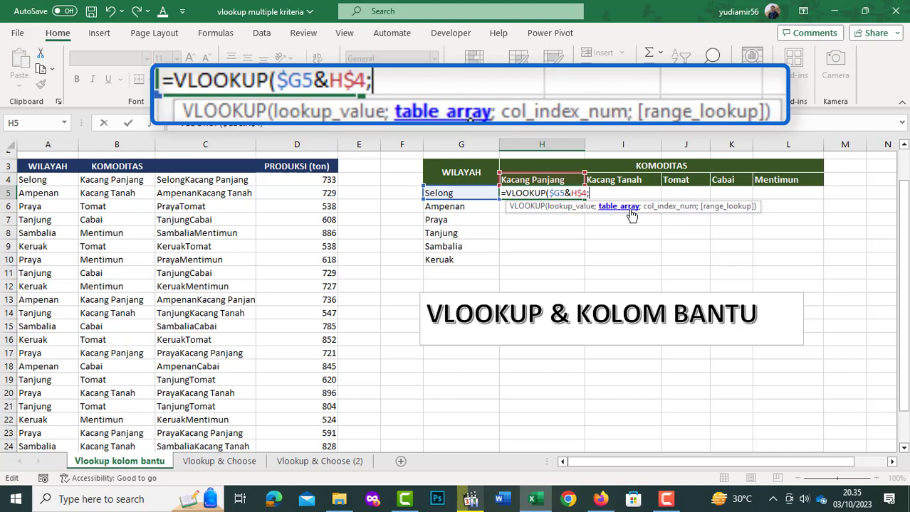
- Complete the VLOOKUP in H5 with the table range $C$4:$D$24, column index 2 and range lookup 0
left_click(168, 179)
key("ctrl+shift+Right")
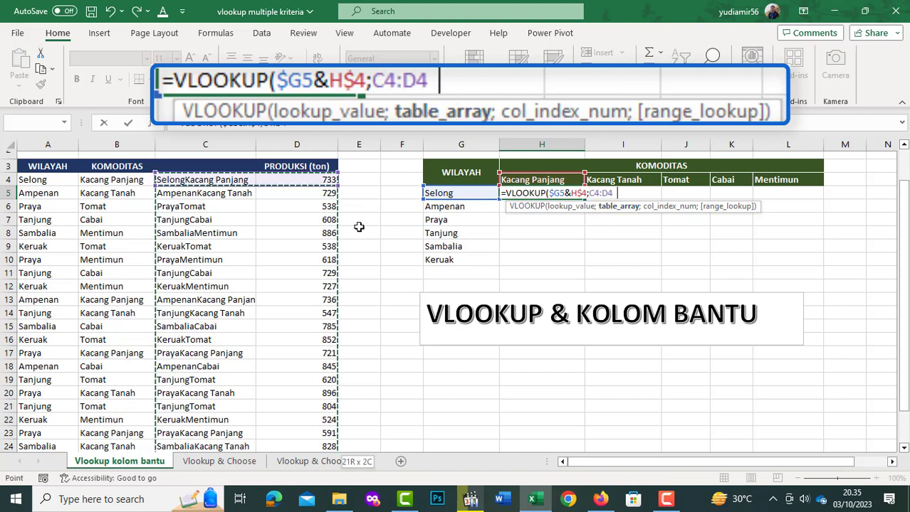
key("ctrl+shift+Down")
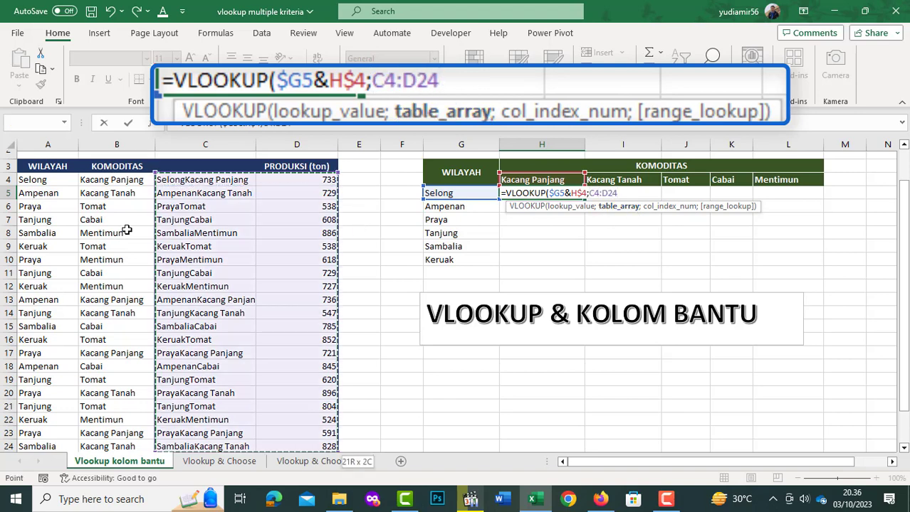
key("F4")
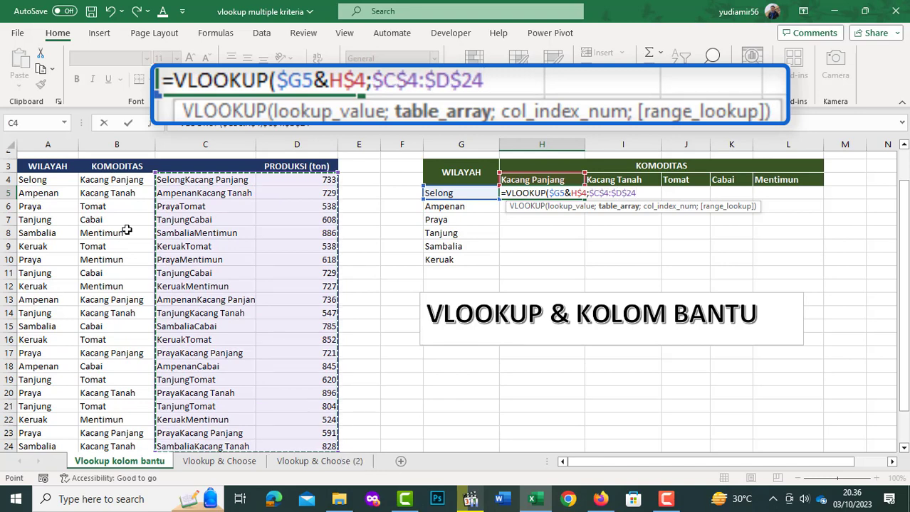
type(";")
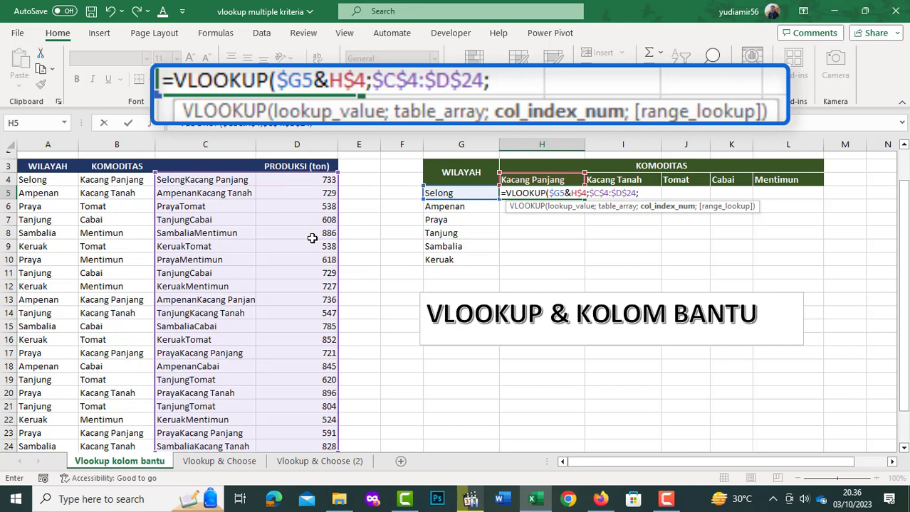
type("2;")
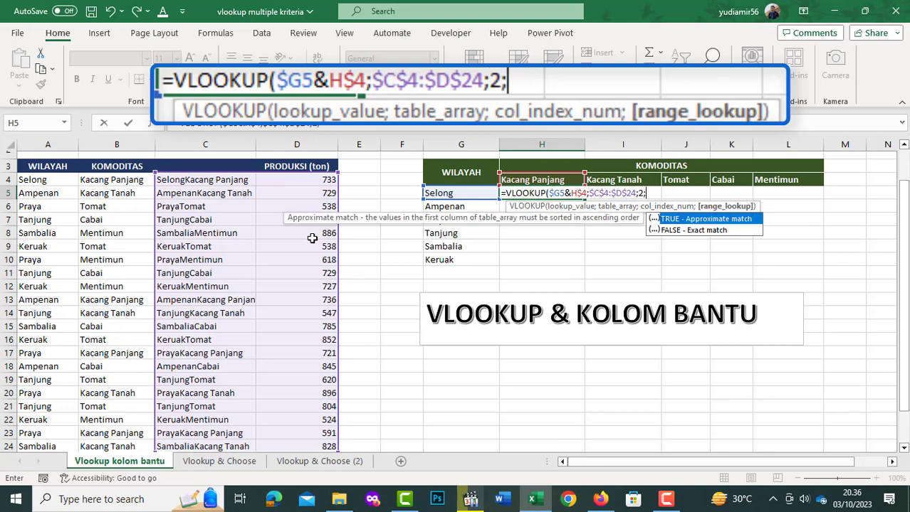
type("0)")
key("Return")
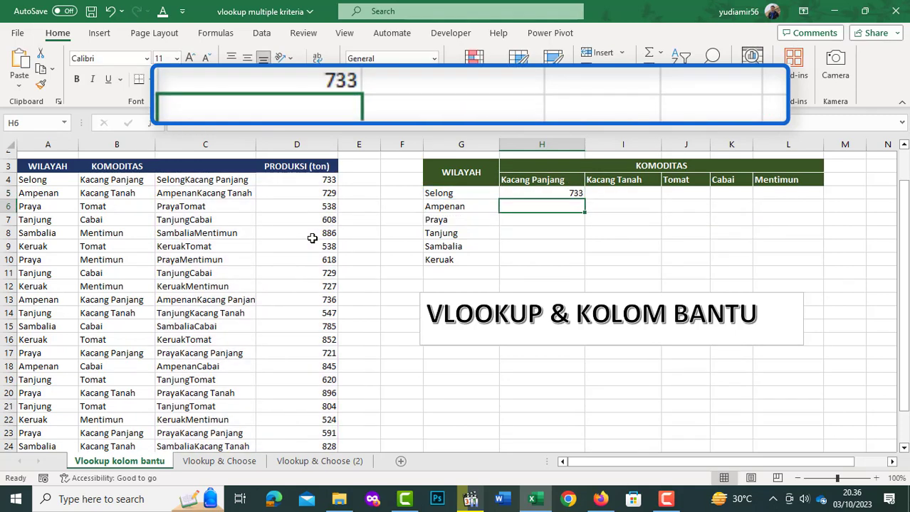
- Copy the VLOOKUP formula from H5 across the whole results grid H5:L10
key("Up")
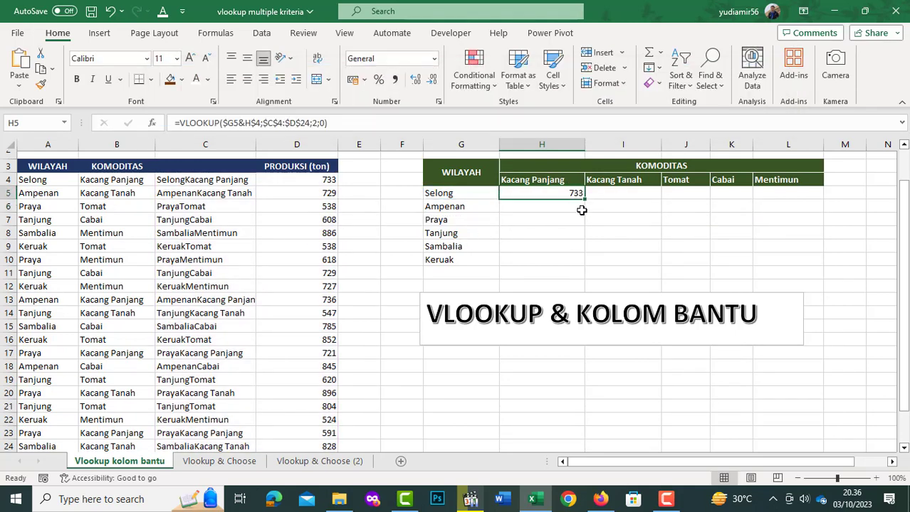
left_click_drag(585, 203, 821, 268)
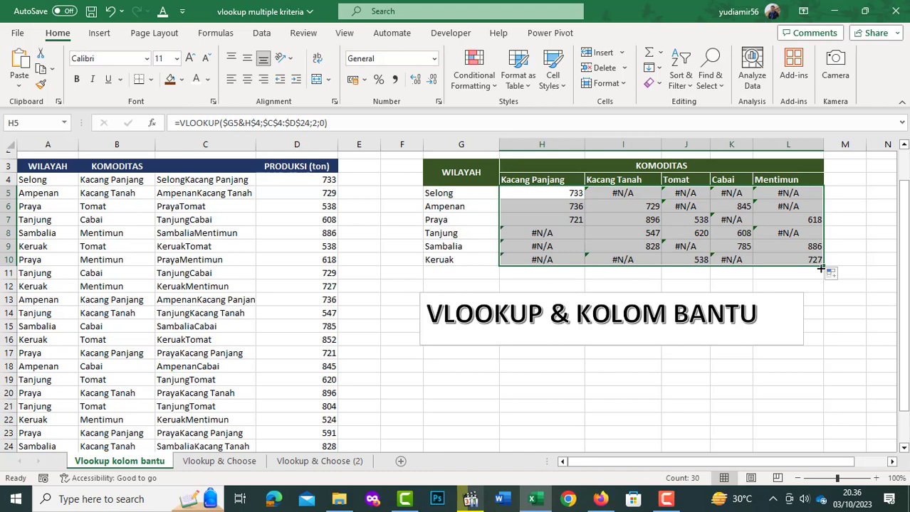
- Examine the lookup results in the Selong row for Kacang Tanah, Tomat, Cabai and Mentimun
left_click(631, 194)
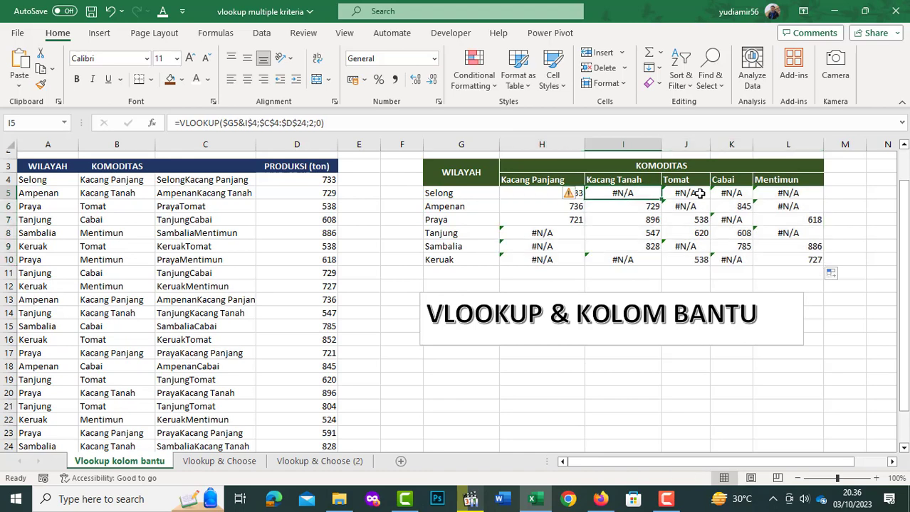
left_click(696, 194)
left_click(733, 192)
left_click(619, 193)
left_click(694, 196)
left_click(732, 195)
left_click(777, 195)
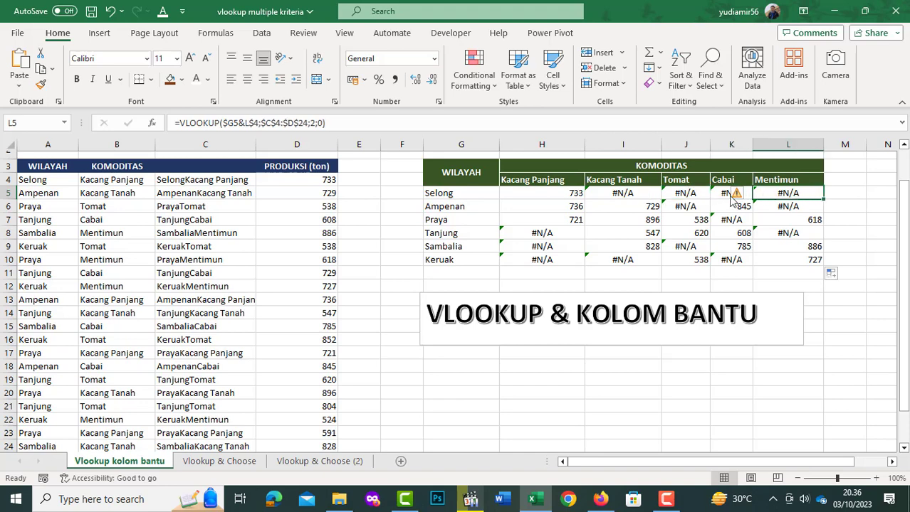
left_click(626, 194)
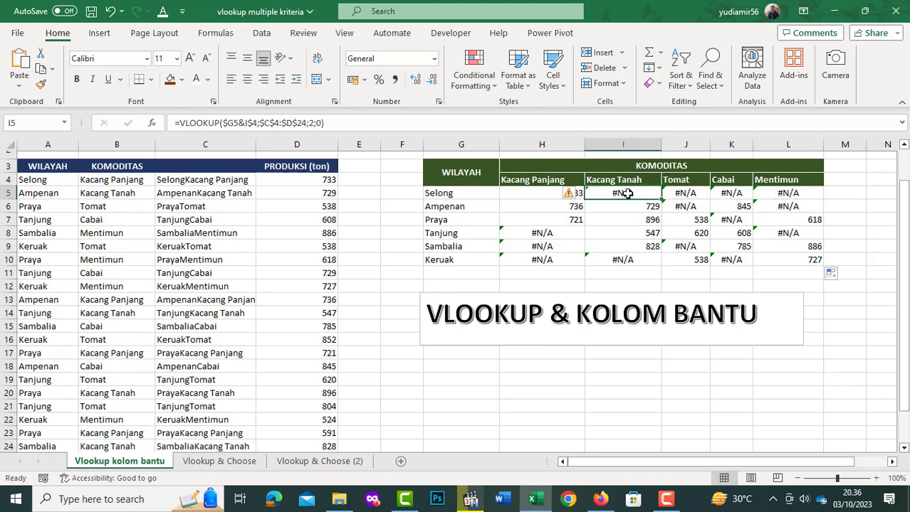
left_click(690, 196)
left_click(726, 194)
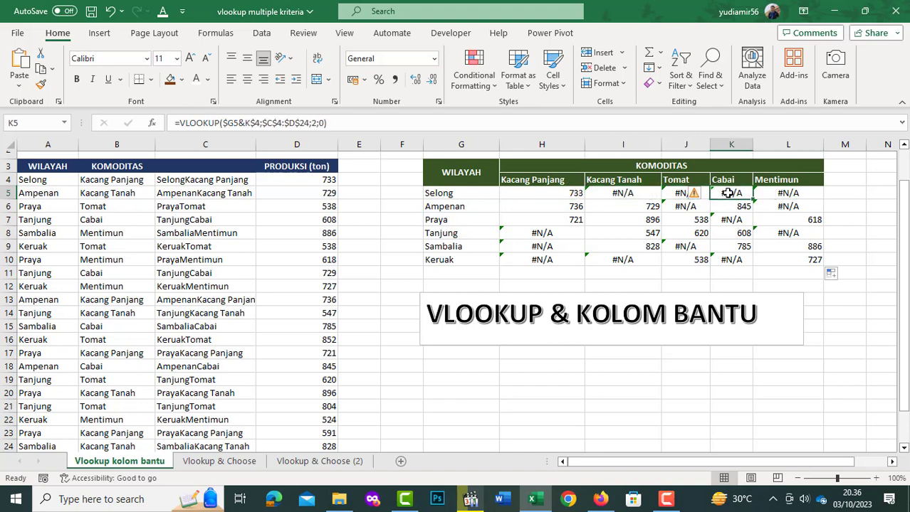
- Wrap the existing VLOOKUP in cell H5 in an IFERROR function as its value argument
left_click(803, 193)
left_click(523, 195)
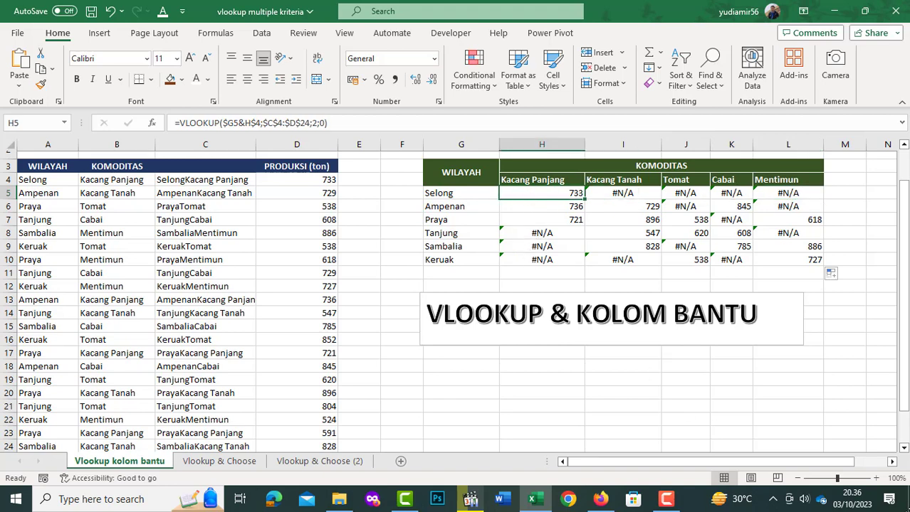
key("F2")
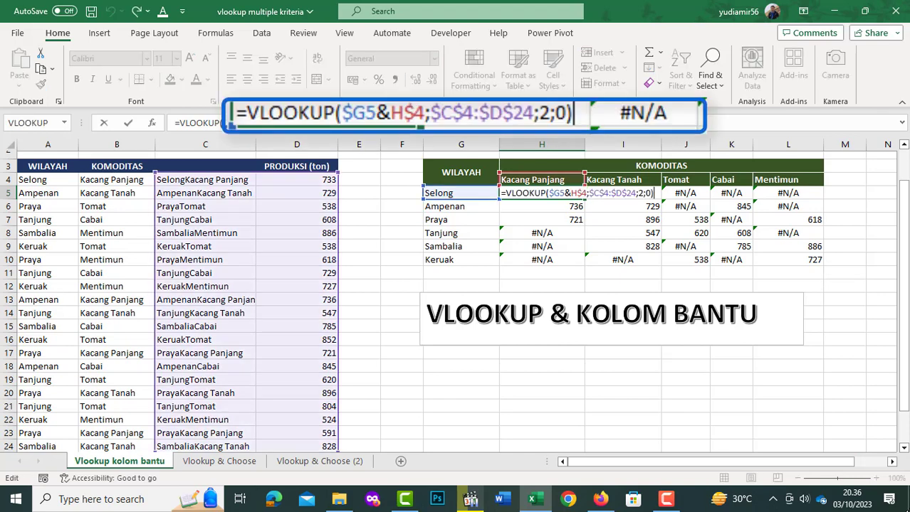
left_click(506, 193)
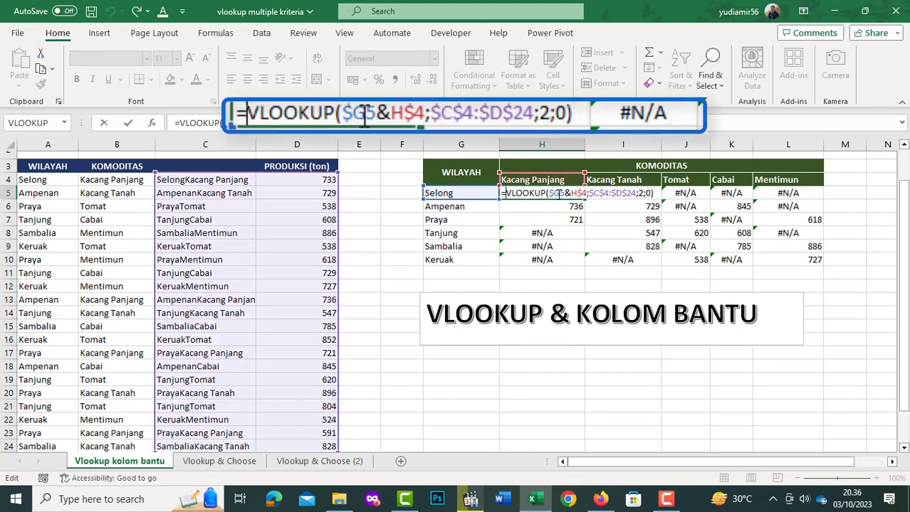
type("IF")
key("Down")
key("Tab")
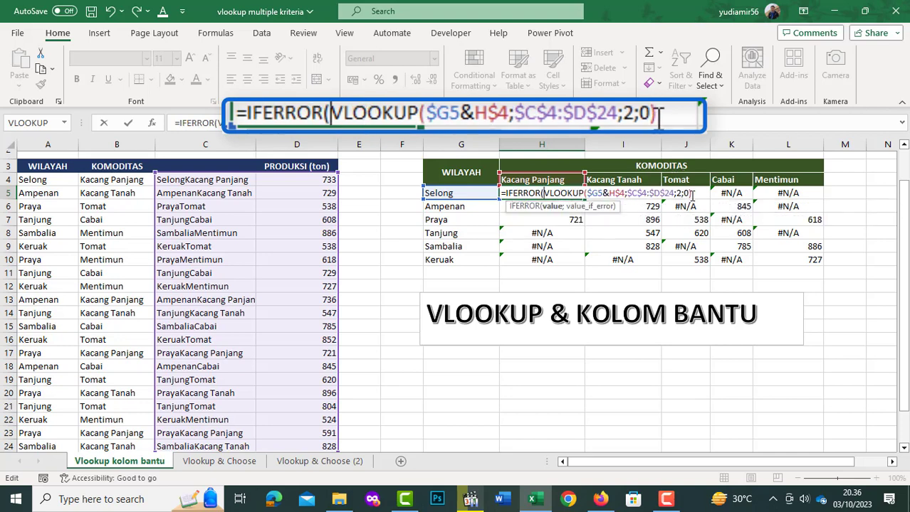
- Complete the IFERROR formula in H5 with "-" as the value_if_error
type(";")
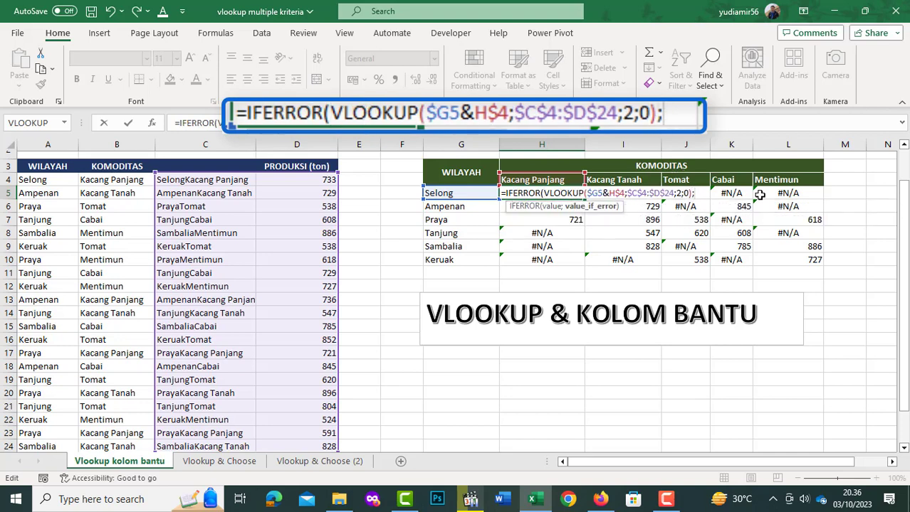
type("\"-\")")
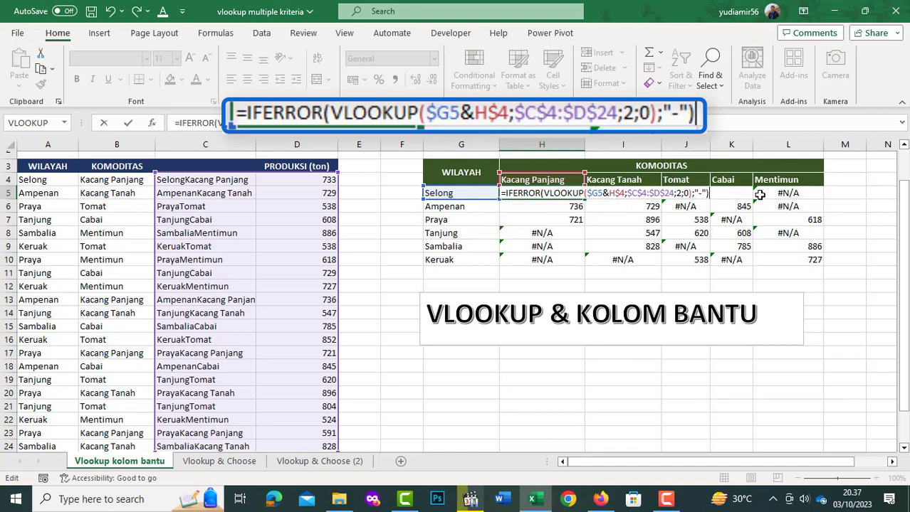
key("ctrl+Return")
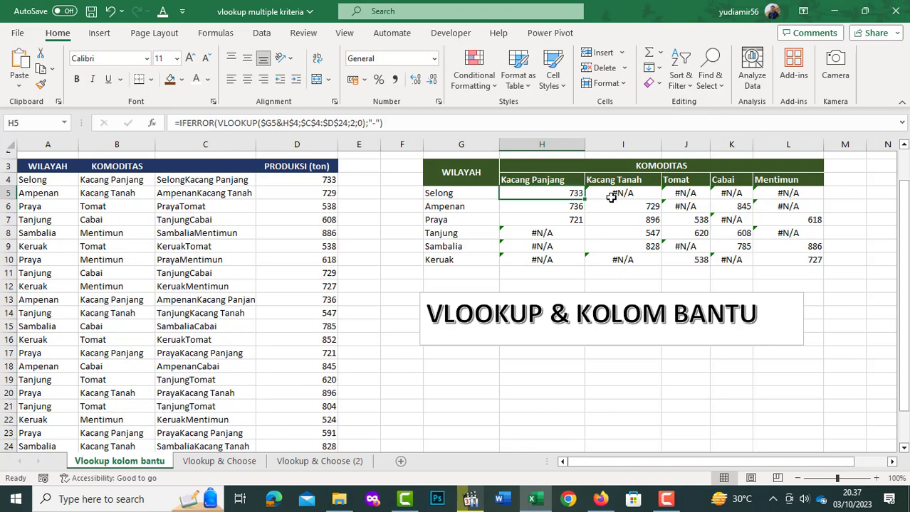
- Copy the IFERROR formula from H5 across the results grid H5:L10 and center the cell contents horizontally
left_click_drag(583, 199, 733, 210)
left_click_drag(810, 217, 824, 265)
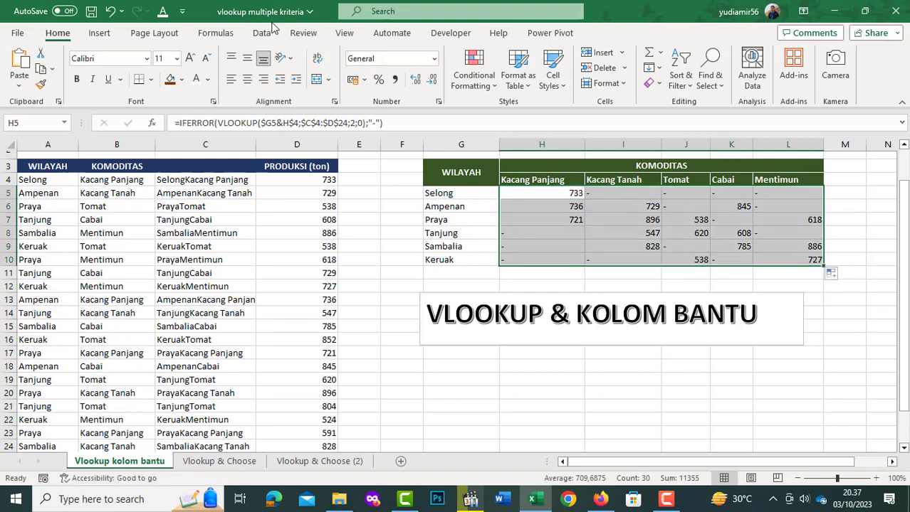
left_click(247, 79)
left_click(557, 198)
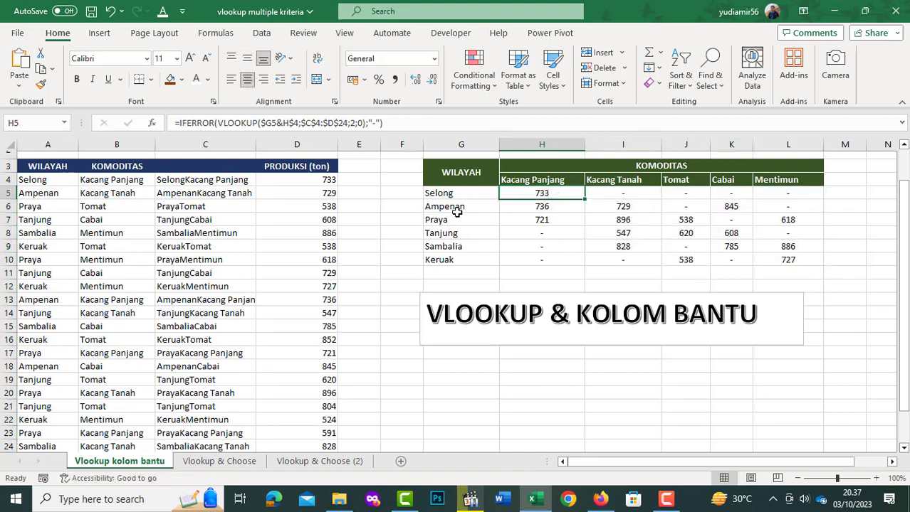
- Compare the Kacang Panjang results for Selong and Ampenan with the matching production rows in the source table
left_click(439, 196)
left_click(532, 191)
left_click(184, 183)
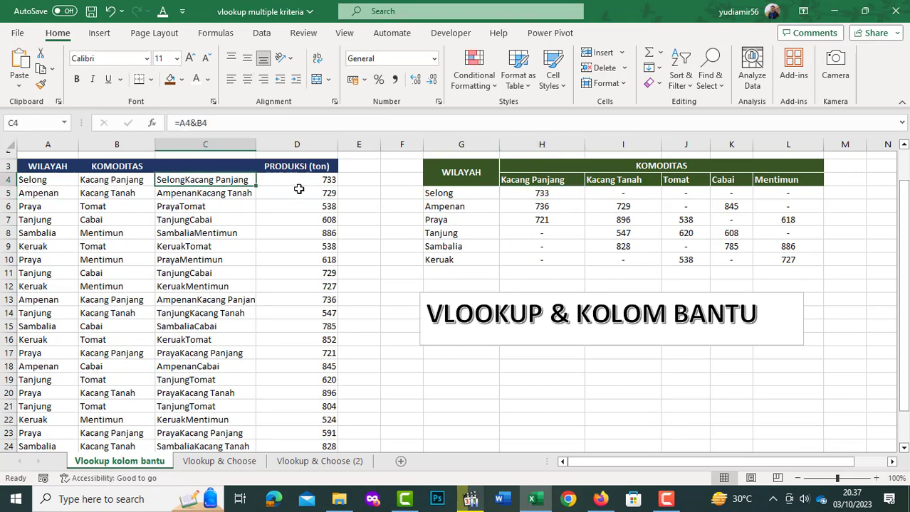
left_click(315, 179)
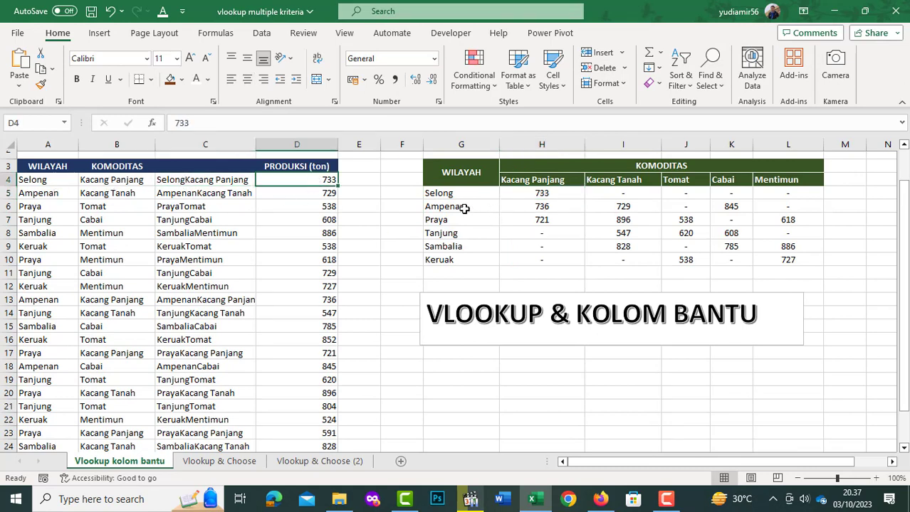
left_click(450, 208)
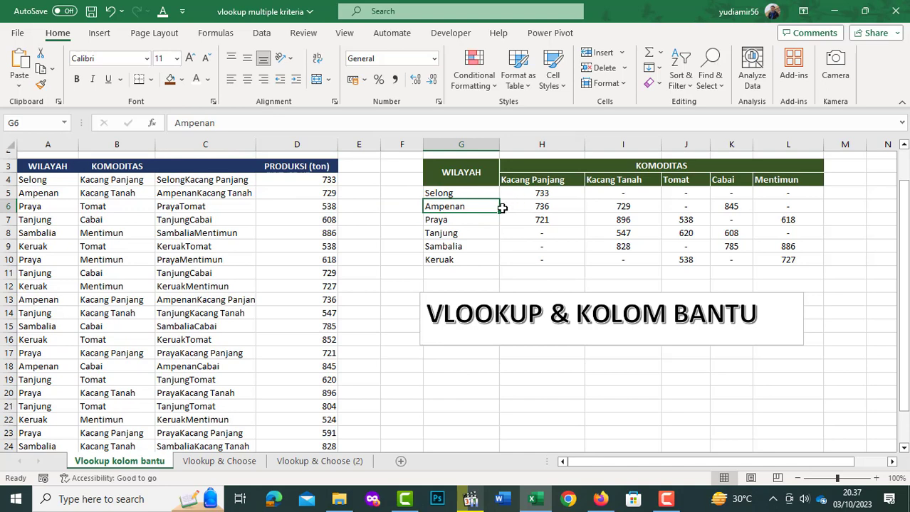
left_click(545, 207)
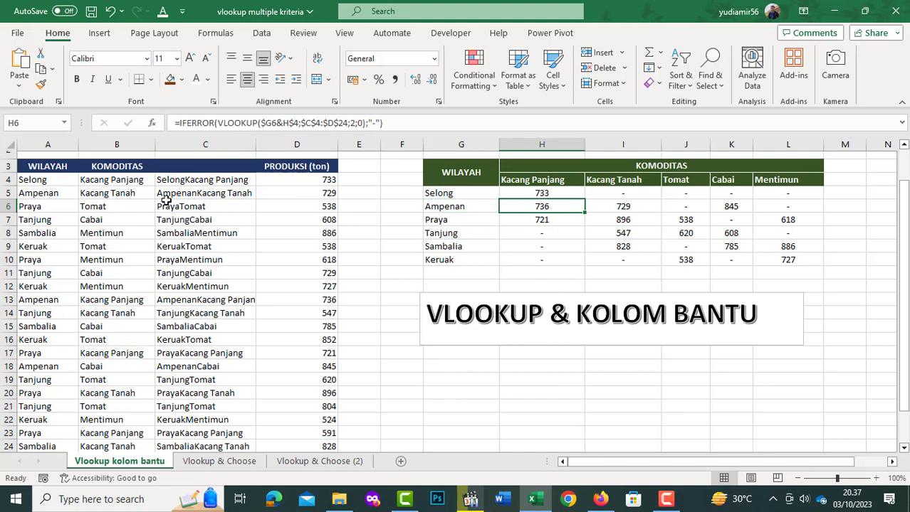
left_click(51, 196)
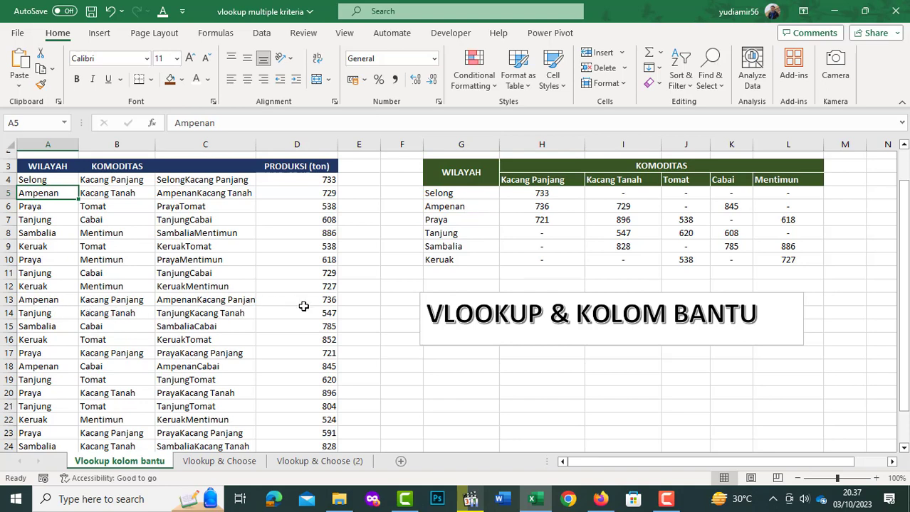
left_click(328, 301)
left_click(542, 193)
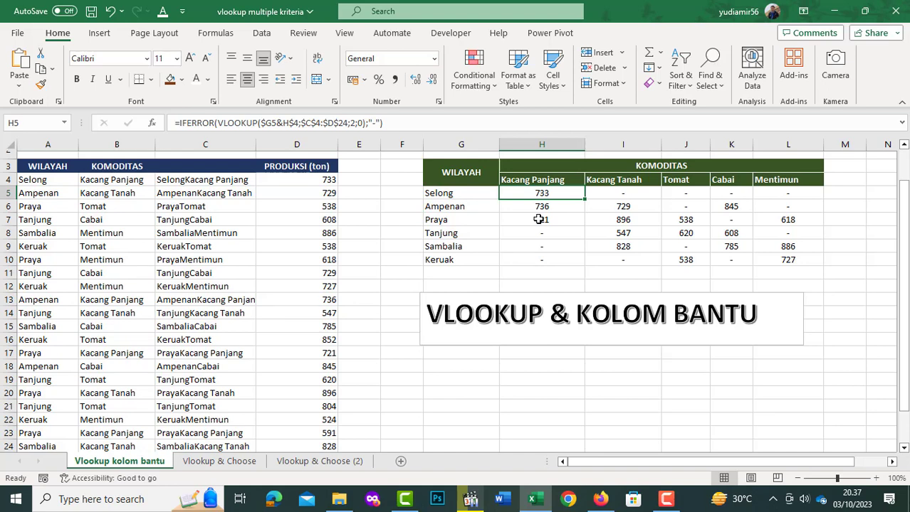
- On the Vlookup & Choose sheet, start a VLOOKUP formula in G4 with F4&G3 as the lookup value
left_click(203, 463)
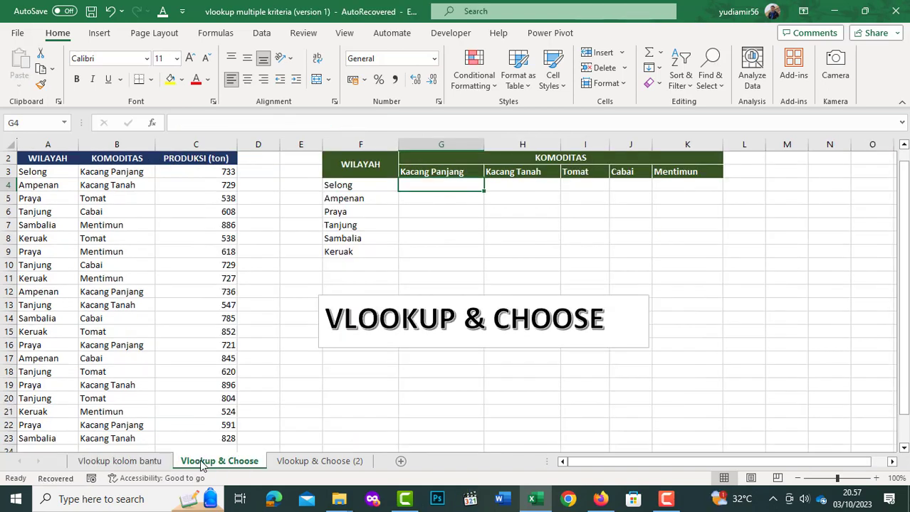
left_click(461, 223)
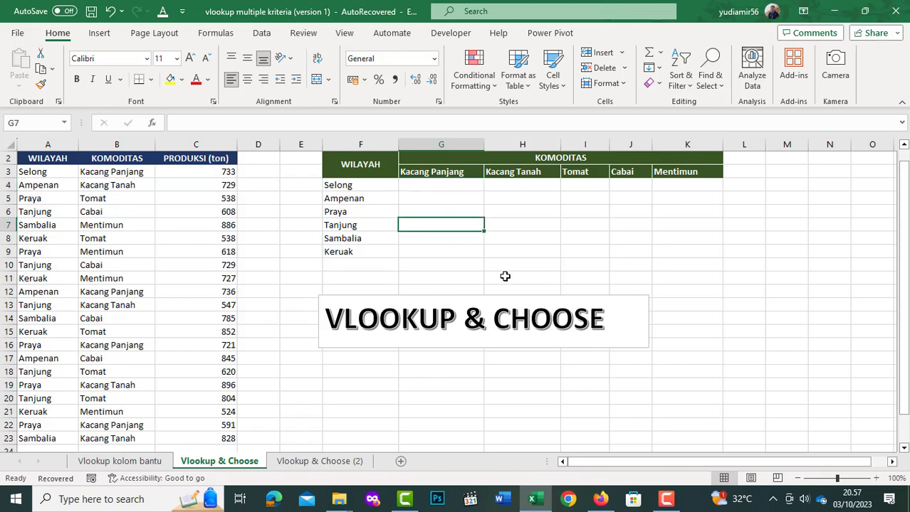
left_click(434, 184)
type("=vlookup(")
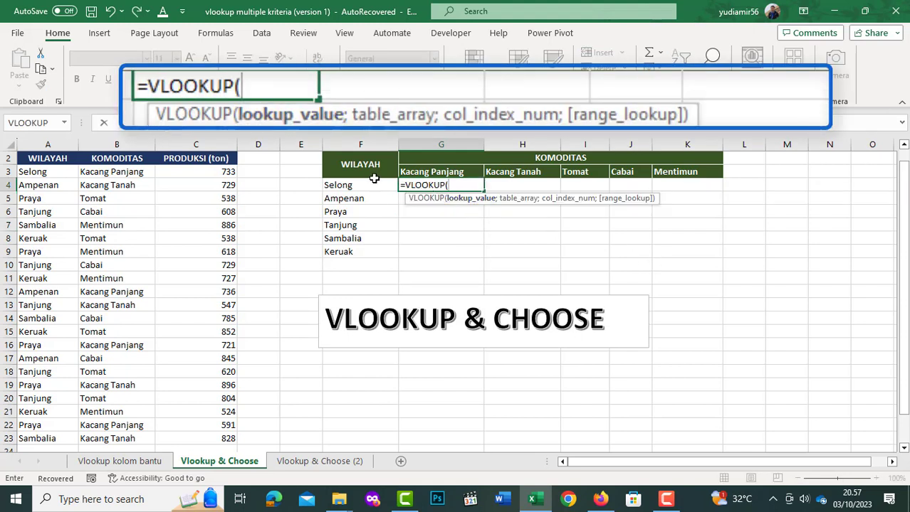
left_click(349, 186)
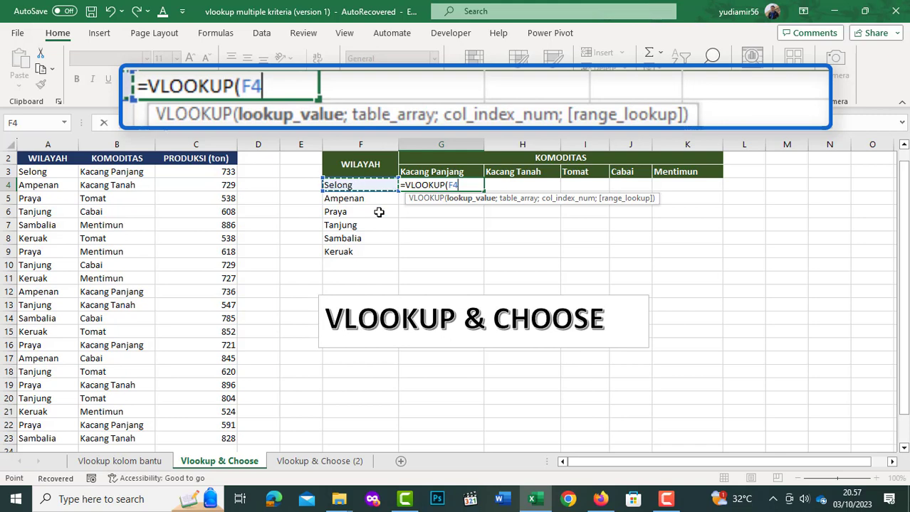
type("&")
left_click(435, 173)
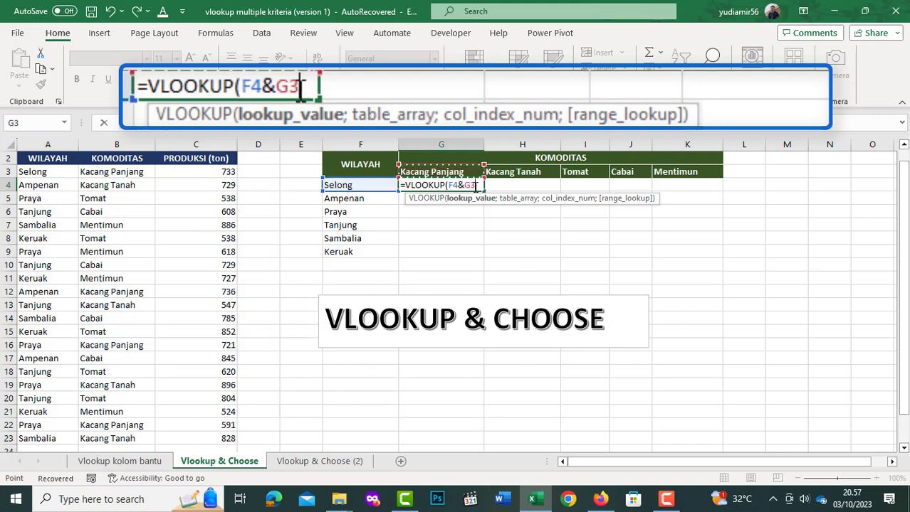
- Lock column F and row 3 in the lookup value as $F4&G$3 and continue to the table_array argument
left_click(244, 86)
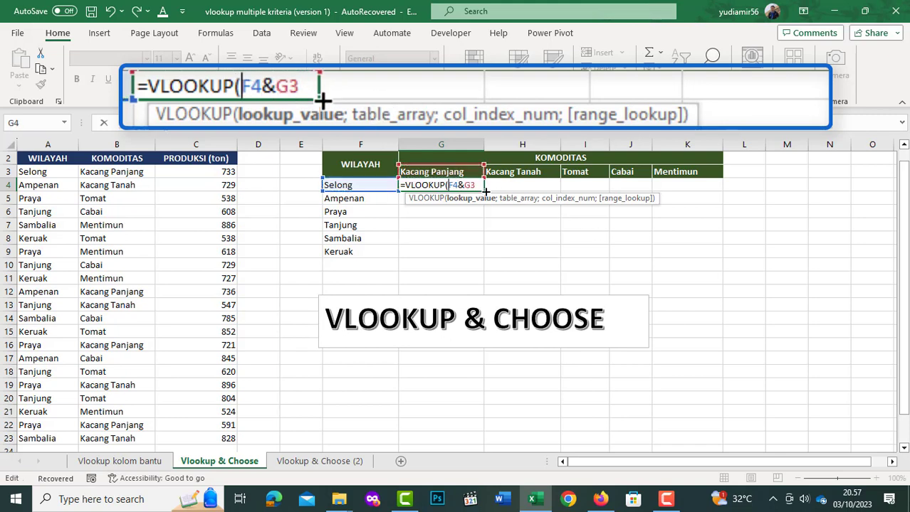
type("$")
key("End")
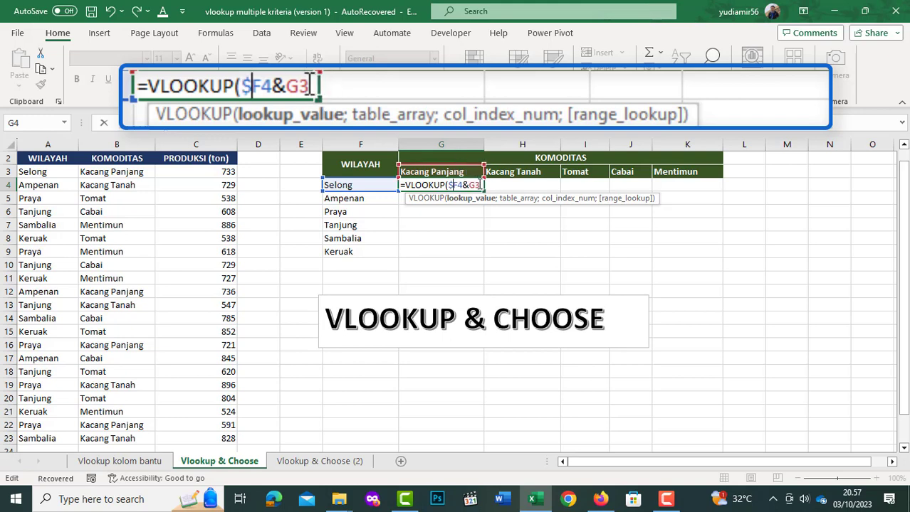
key("Left")
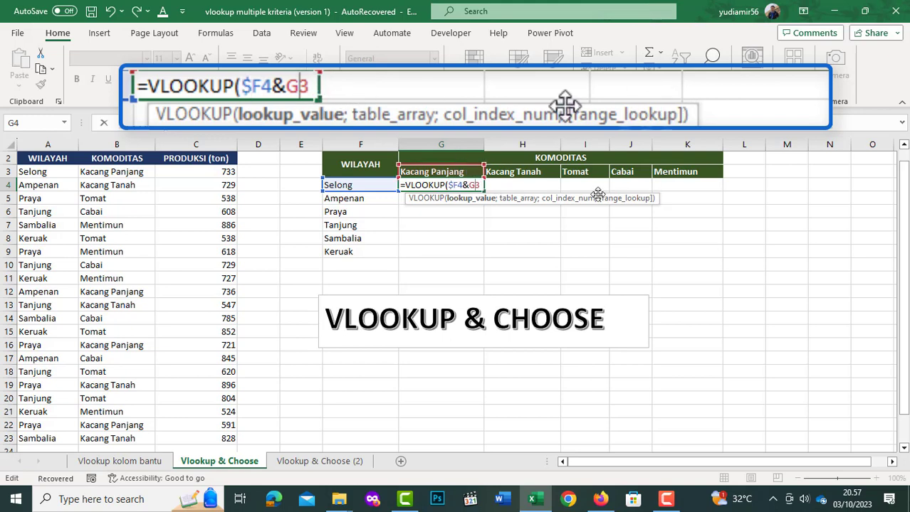
type("$3")
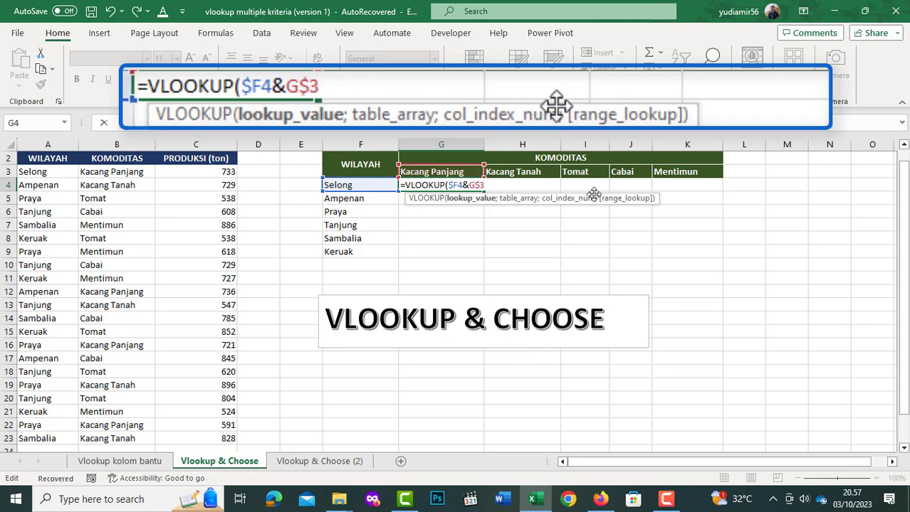
type(";")
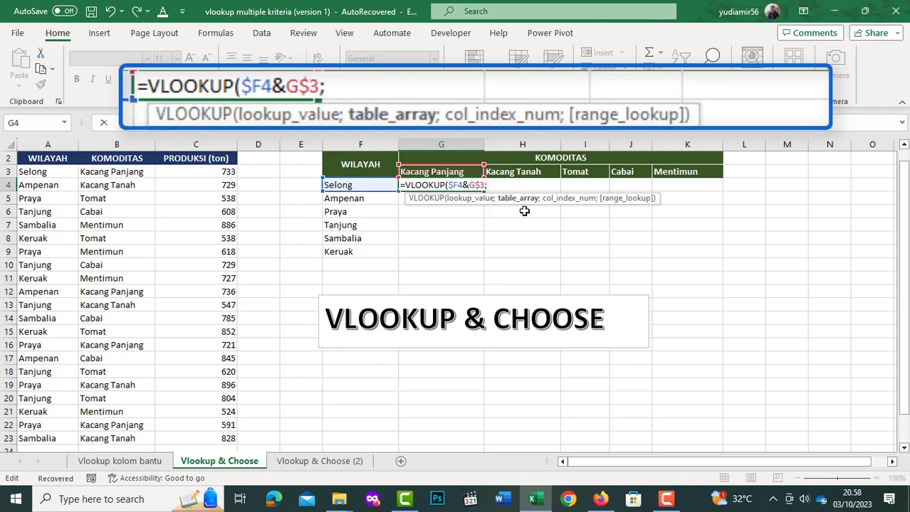
type("cho")
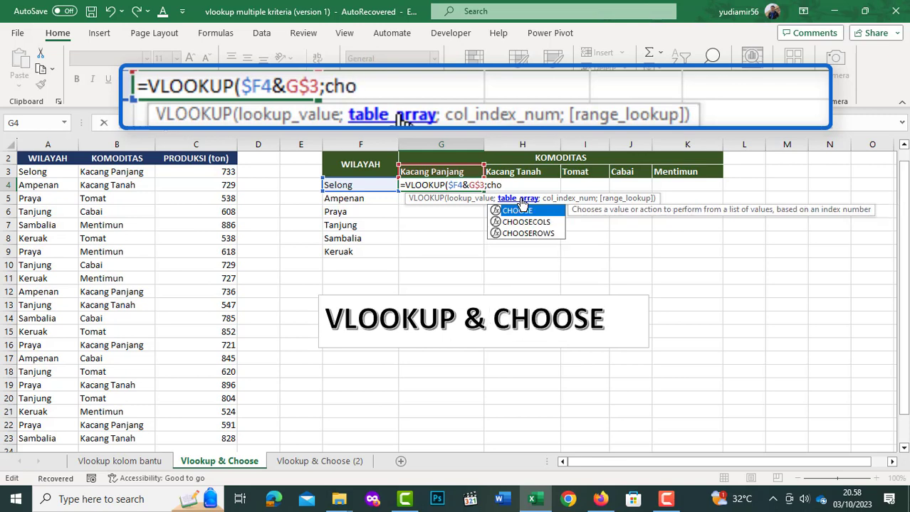
- Insert a CHOOSE function as the VLOOKUP's table_array, with {1\2} as its index_num
key("Tab")
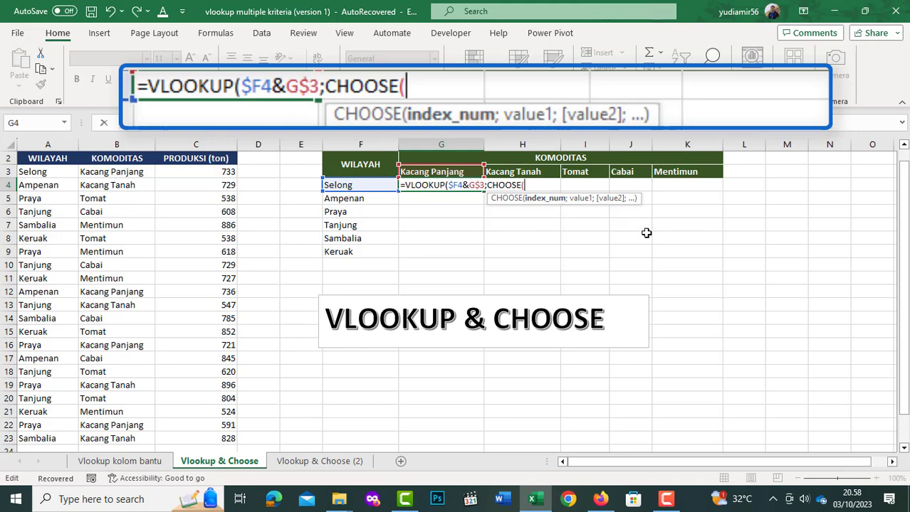
type("{")
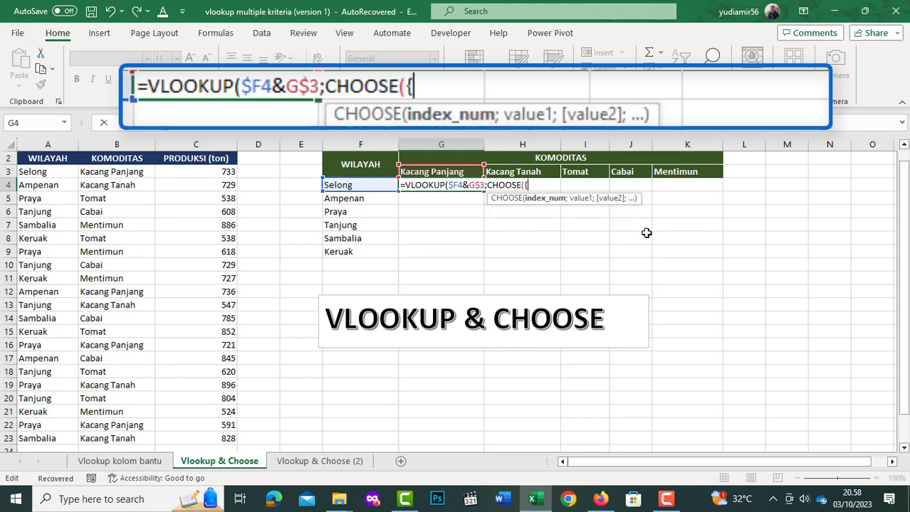
type("1\\")
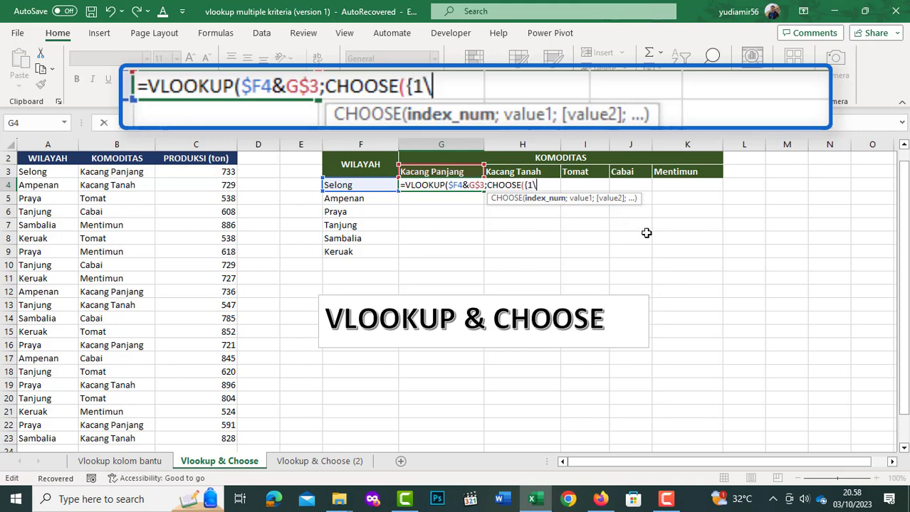
type("2}")
type(";")
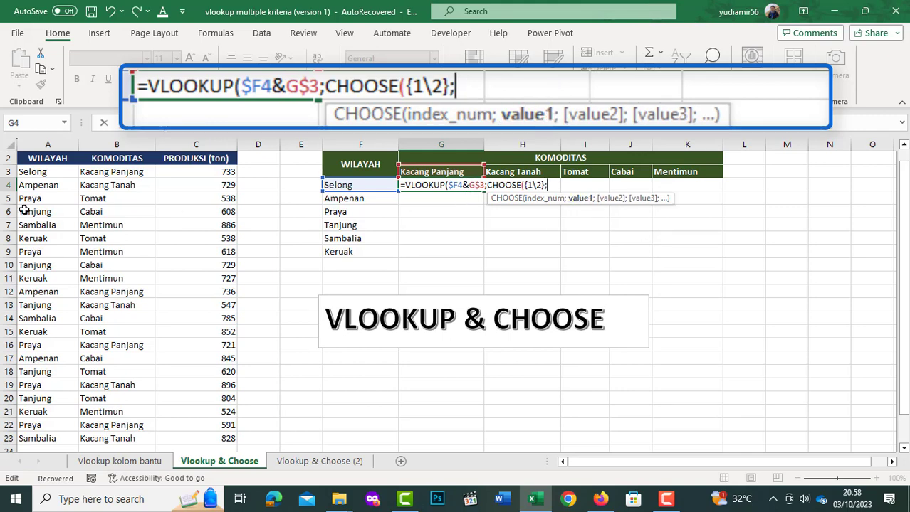
- Set CHOOSE's value1 to the joined absolute ranges $A$3:$A$23&$B$3:$B$23 and continue to the value2 argument
left_click(46, 172)
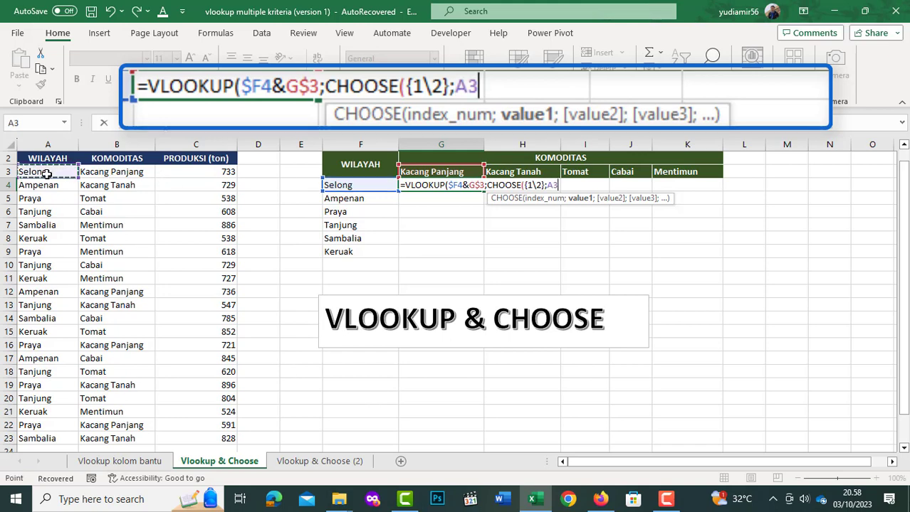
key("ctrl+shift+Down")
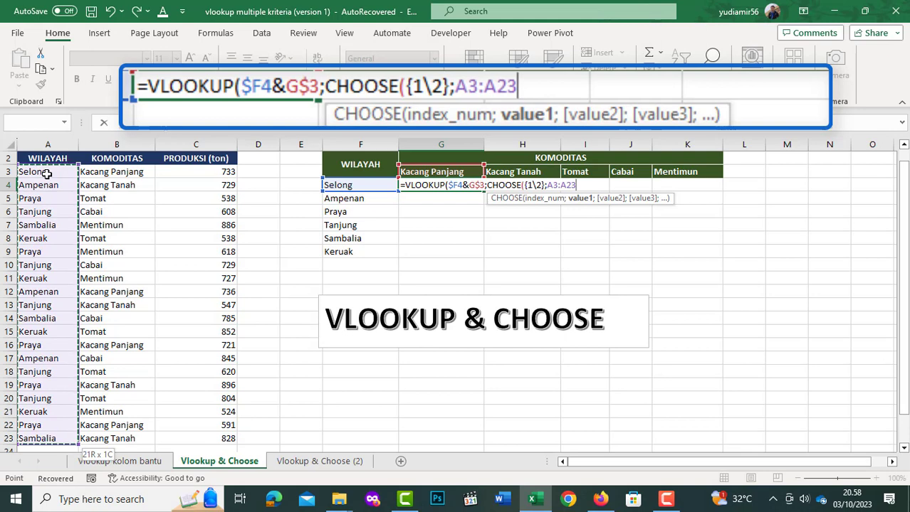
key("F4")
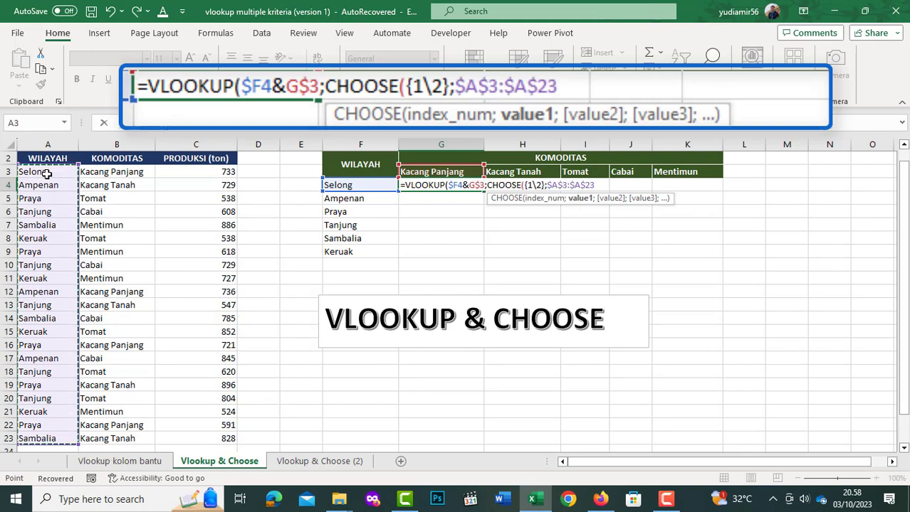
type("&")
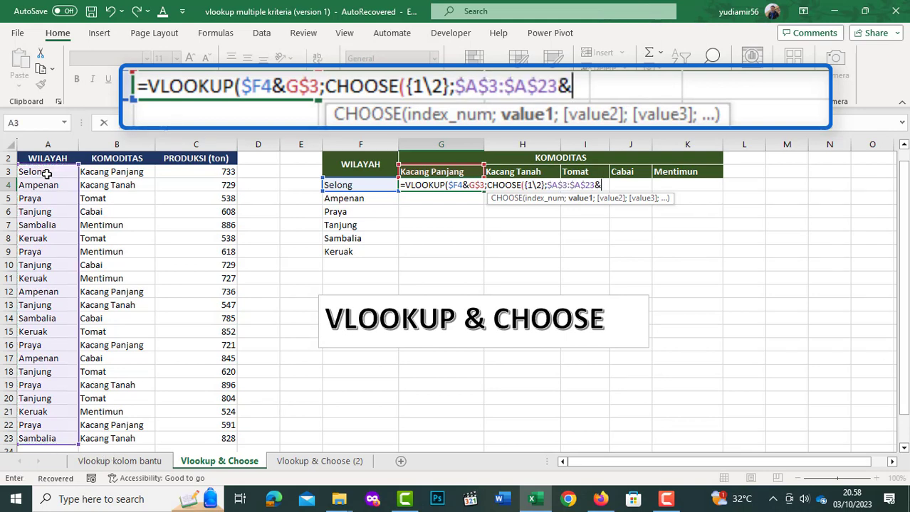
left_click(112, 173)
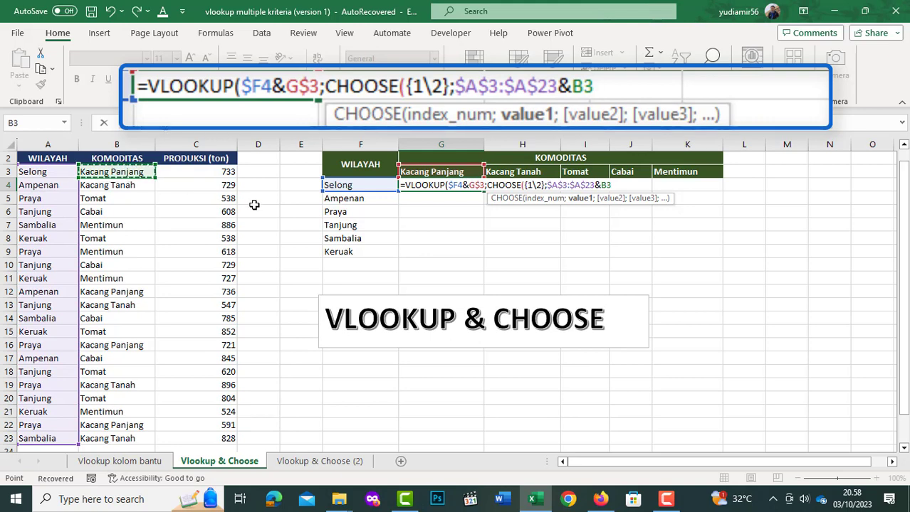
key("ctrl+shift+Down")
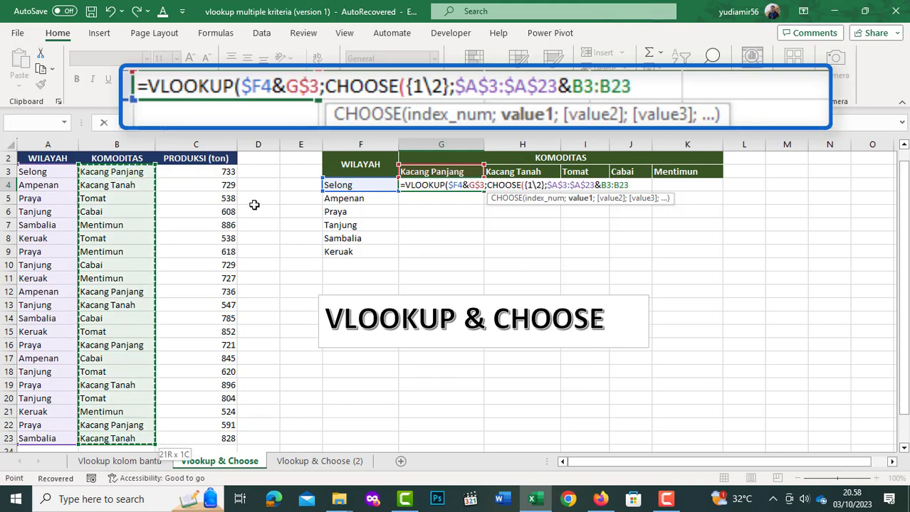
key("F4")
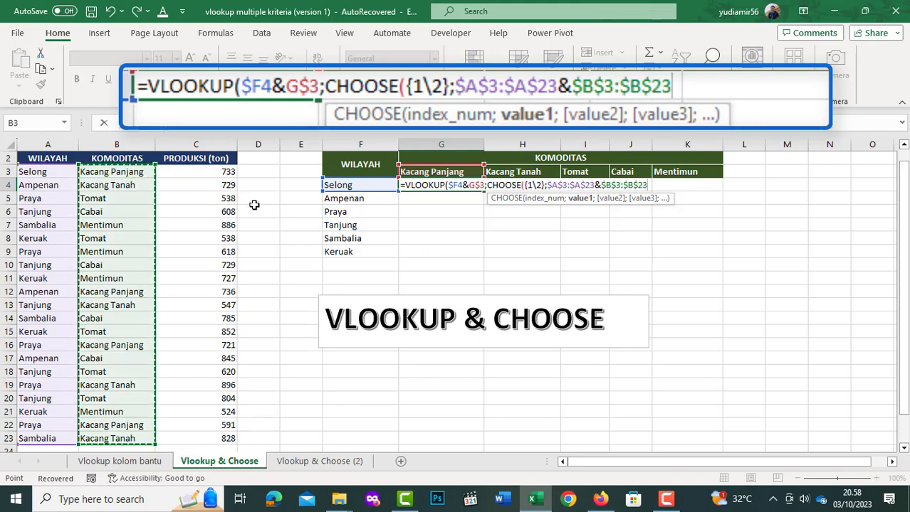
type(";")
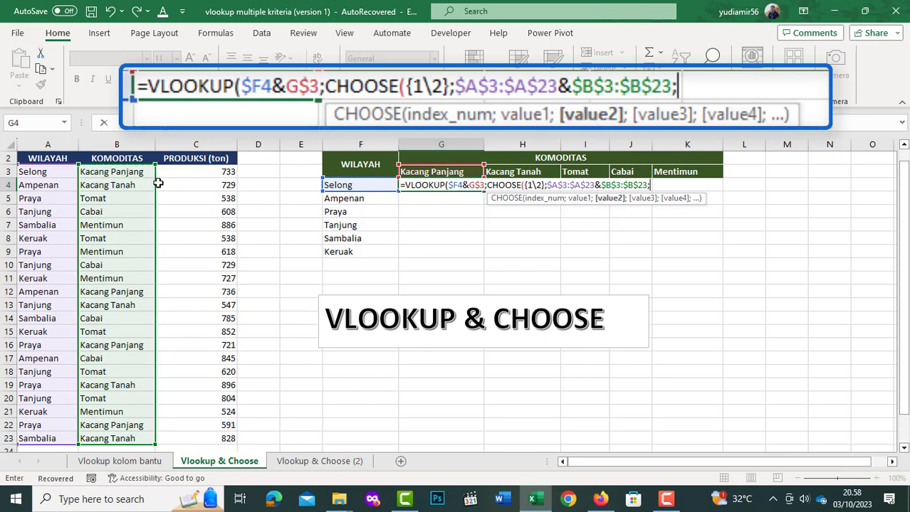
- Set CHOOSE's value2 to the absolute production range $C$3:$C$23, close CHOOSE, and continue to VLOOKUP's col_index_num
left_click(186, 173)
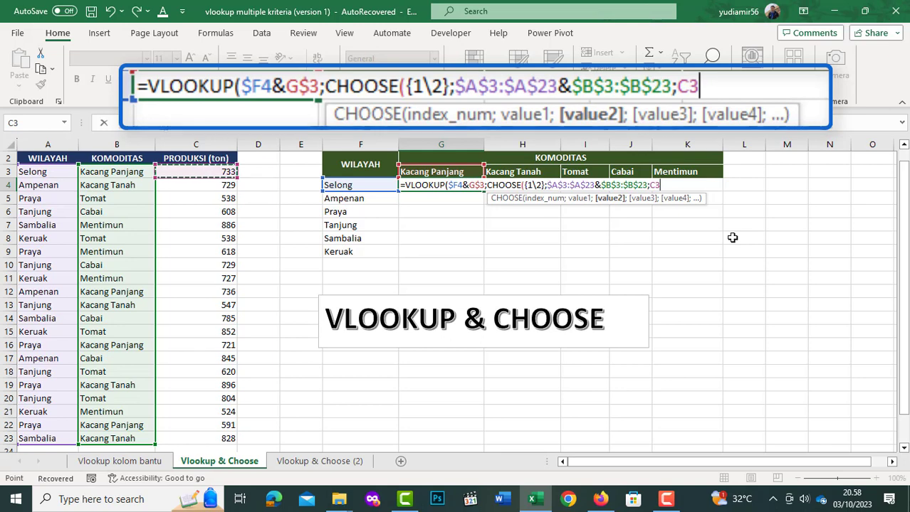
key("ctrl+shift+Down")
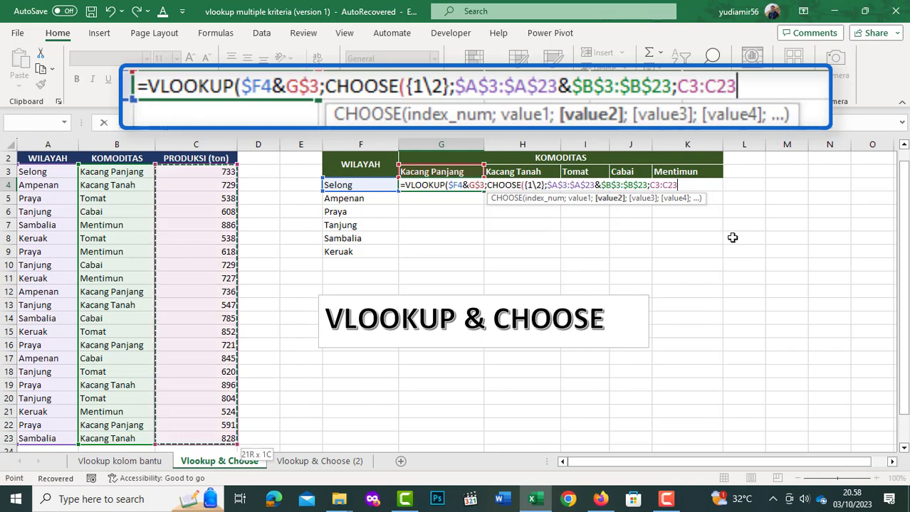
key("F4")
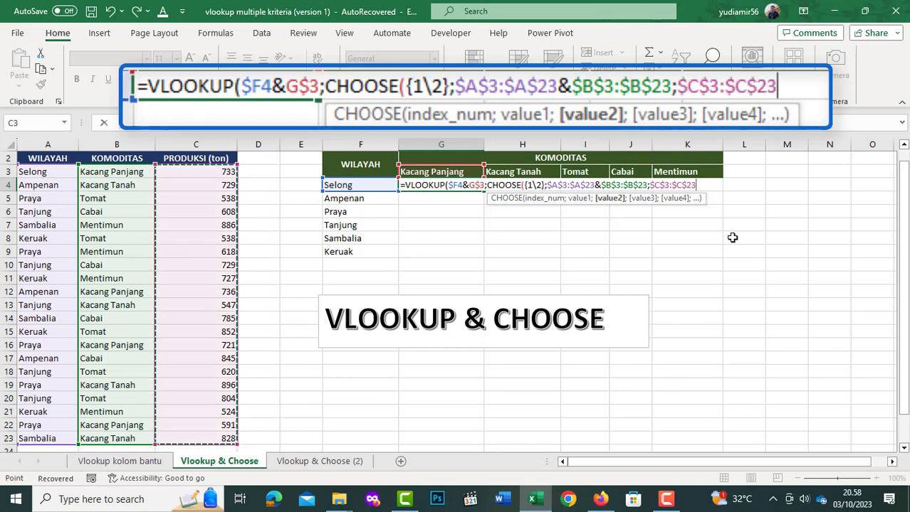
type(")")
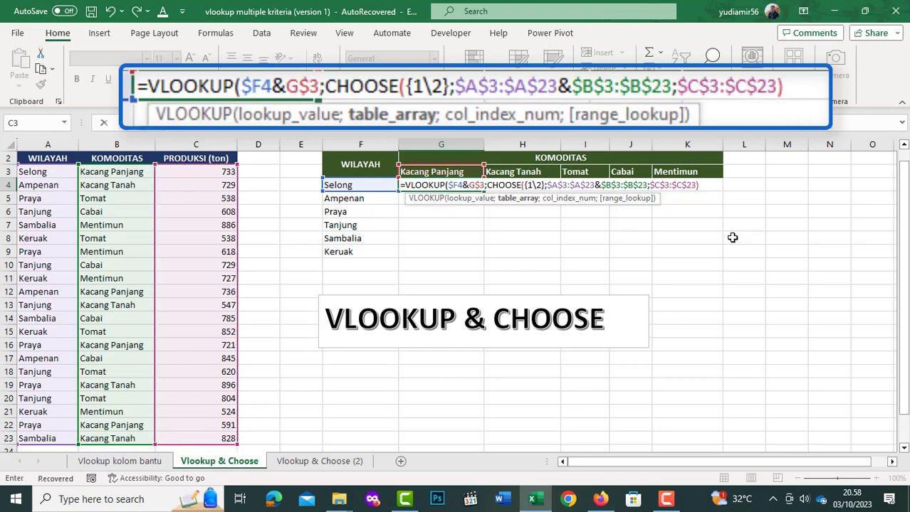
type(";")
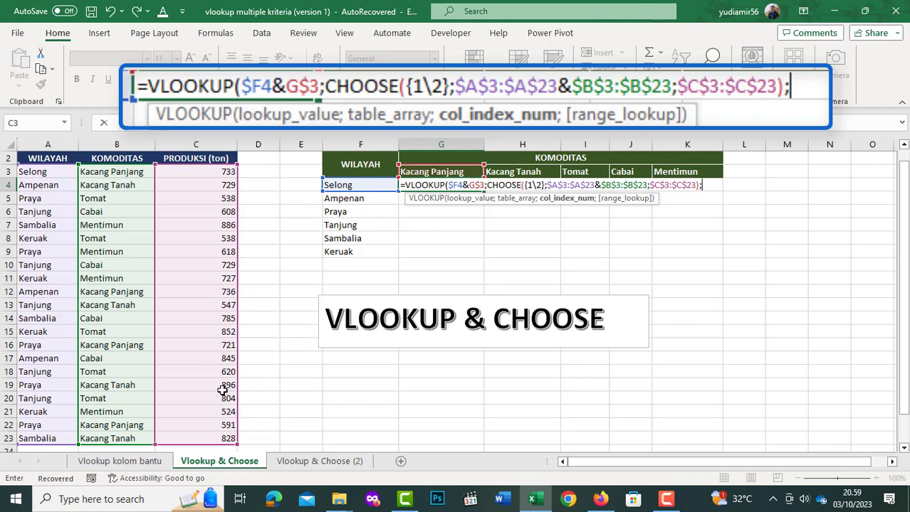
- Complete the VLOOKUP in G4 with column index 2 and range_lookup 0, and fill it across G4:K9
type("2")
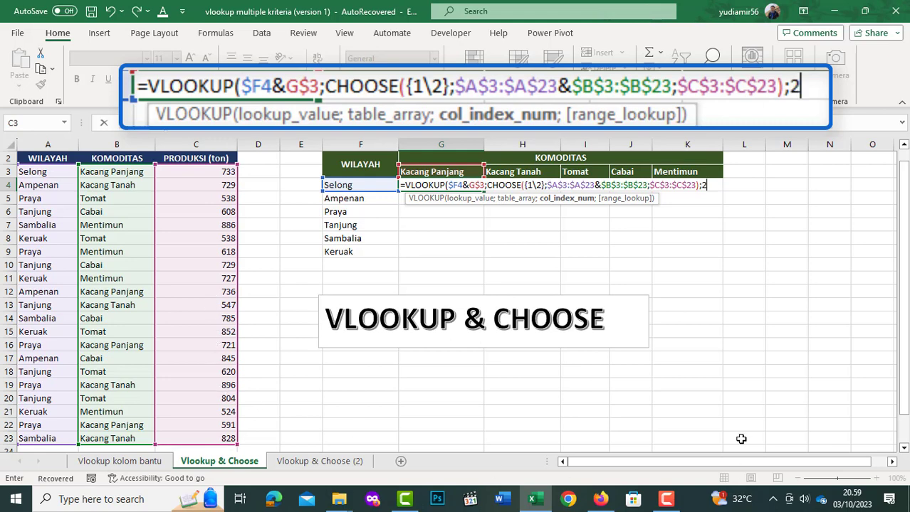
type(";")
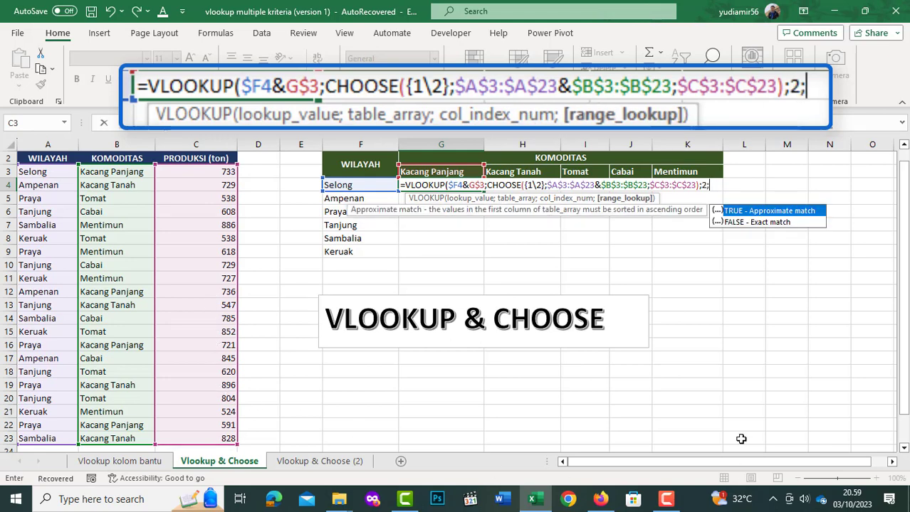
type("0)")
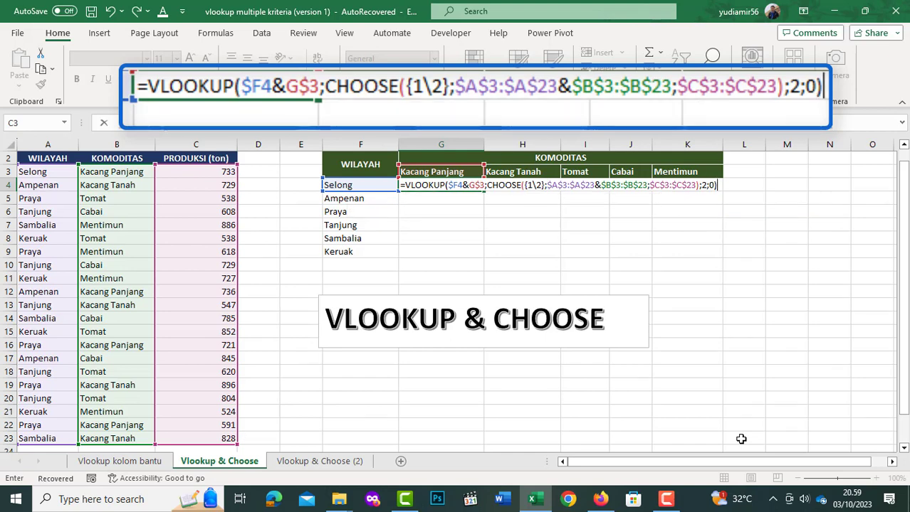
key("Return")
key("Up")
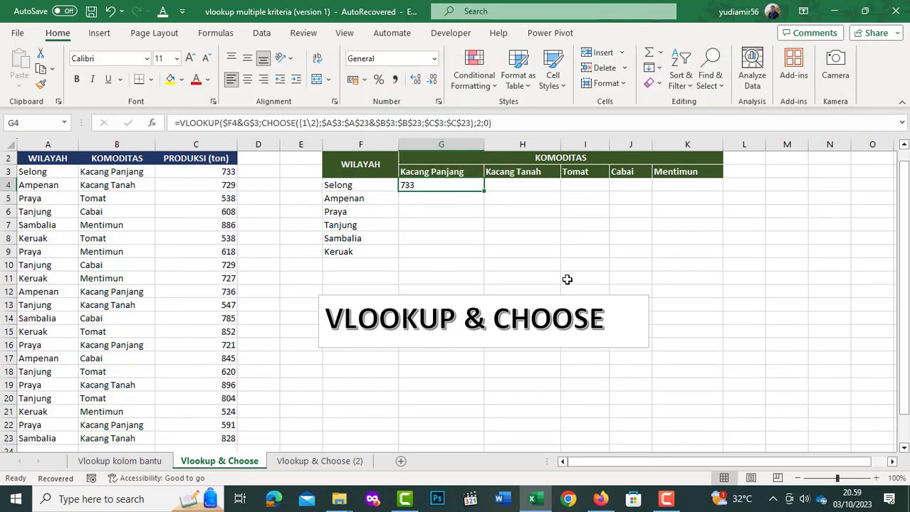
left_click_drag(482, 193, 726, 258)
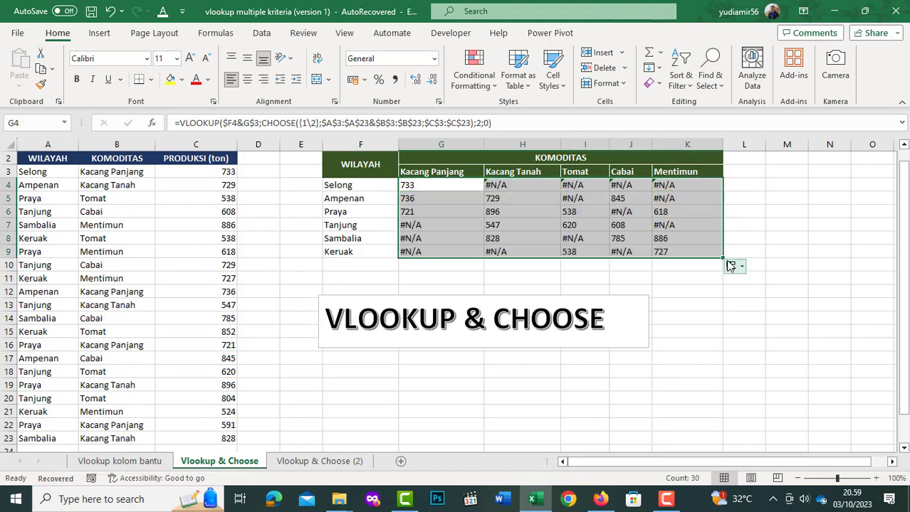
- Wrap the VLOOKUP formula in G4 in IFERROR with "-" as the value_if_error
left_click(442, 187)
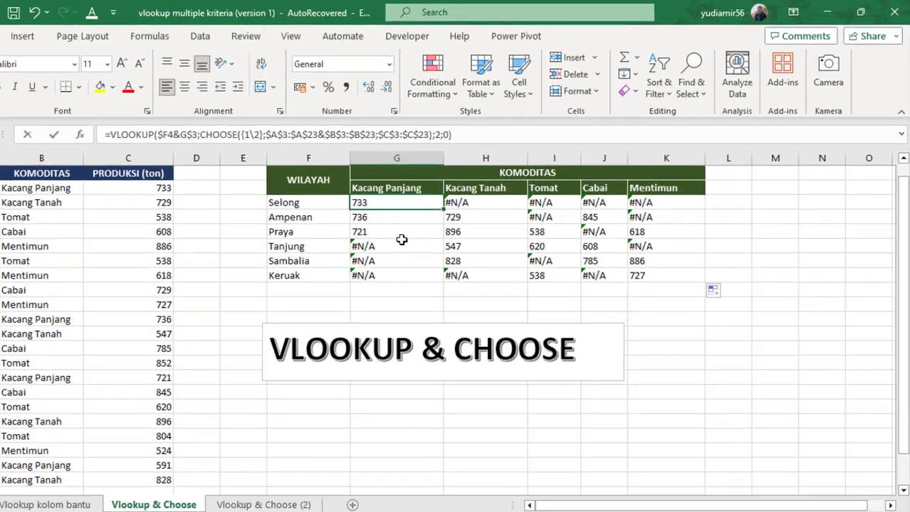
key("F2")
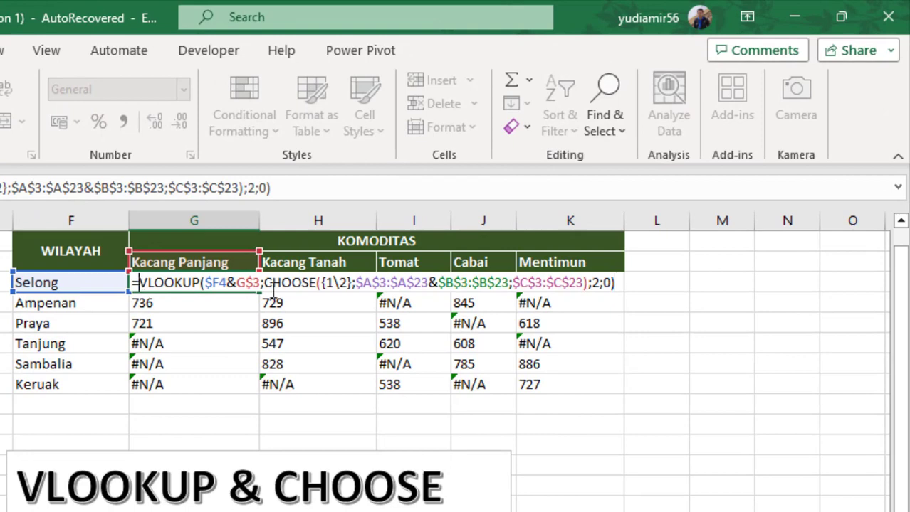
key("Home")
key("Right")
type("IF")
key("Down")
key("Tab")
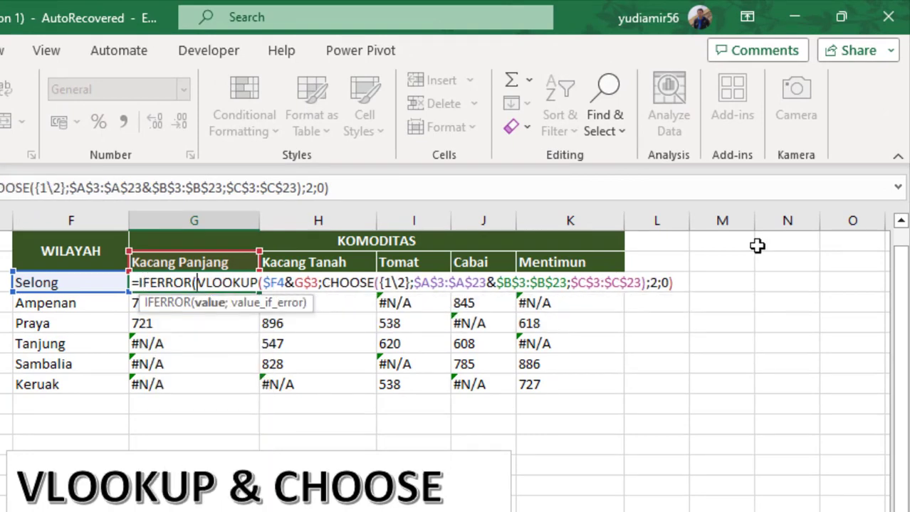
left_click(676, 283)
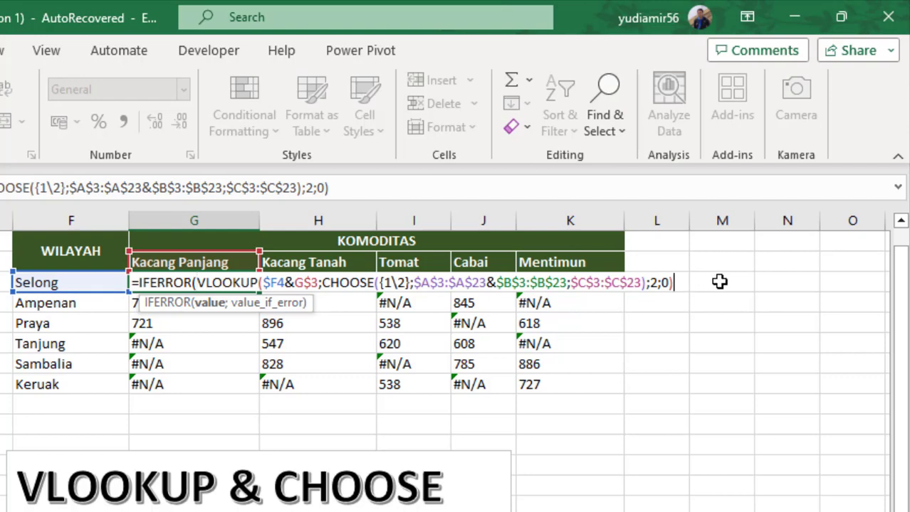
type(";\"-")
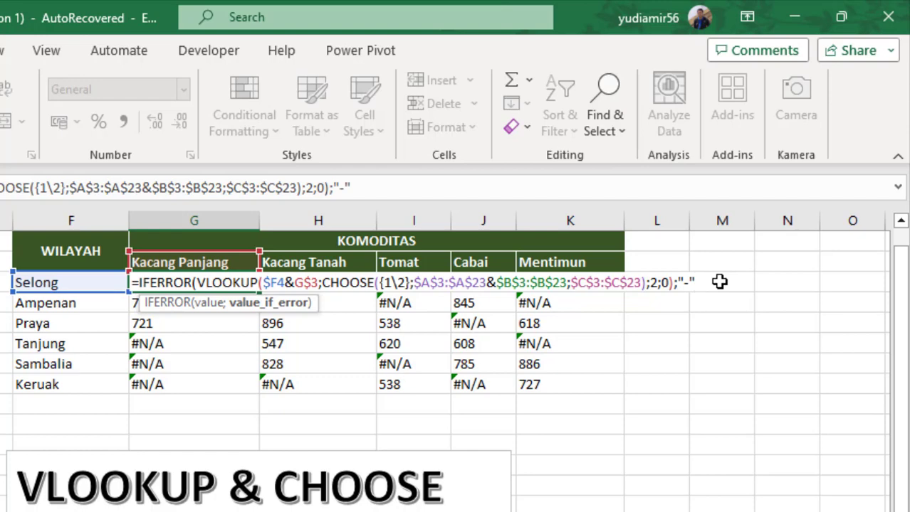
type("\")")
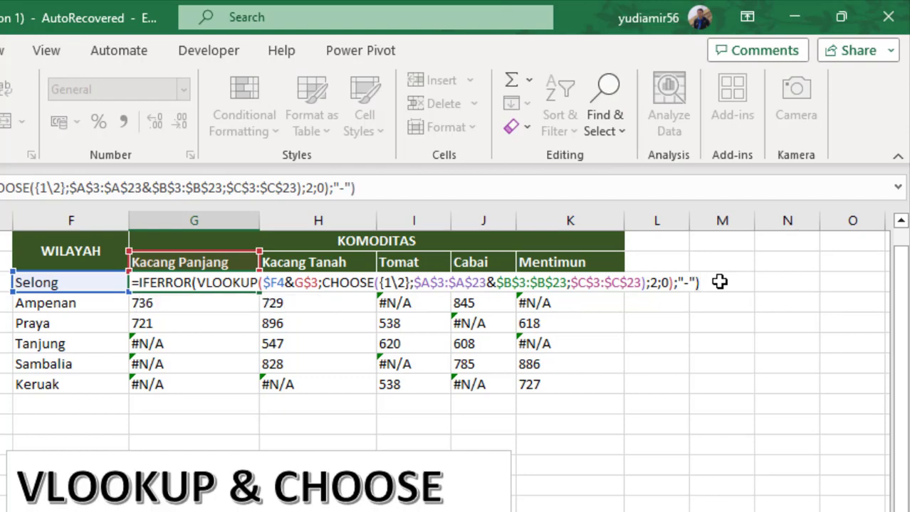
key("Return")
key("Up")
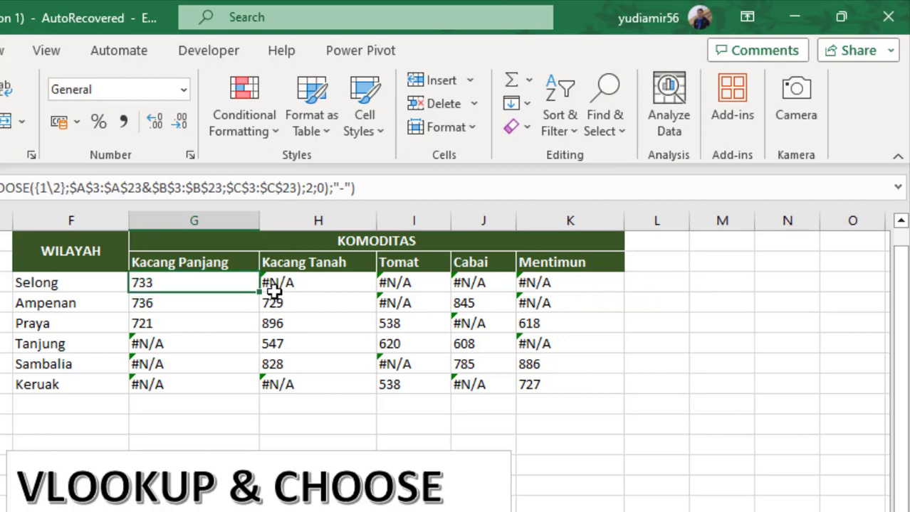
- Fill the IFERROR formula from G4 across to column K and down to row 9
left_click_drag(261, 292, 610, 392)
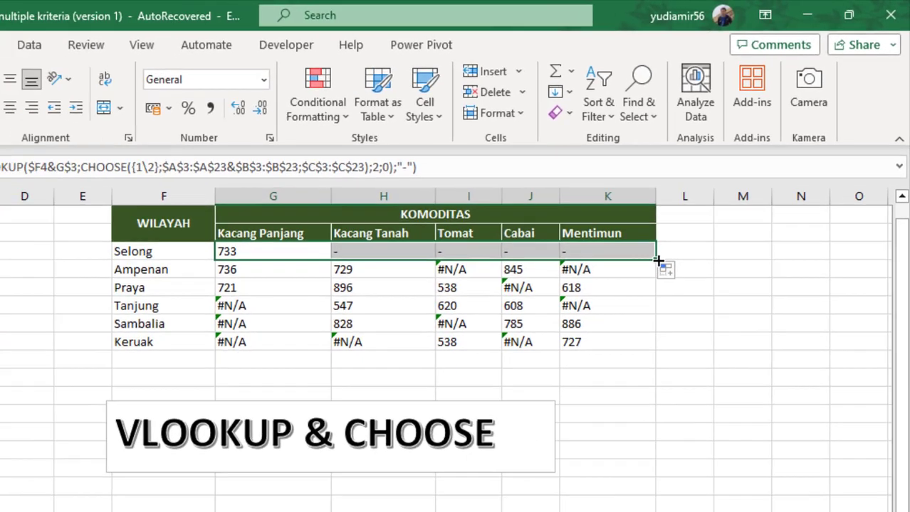
left_click_drag(625, 293, 629, 399)
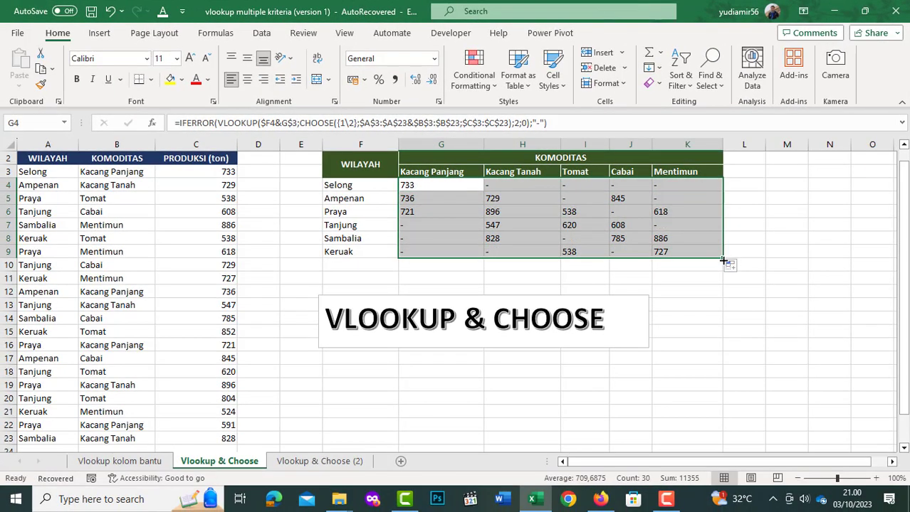
left_click(492, 208)
left_click(437, 191)
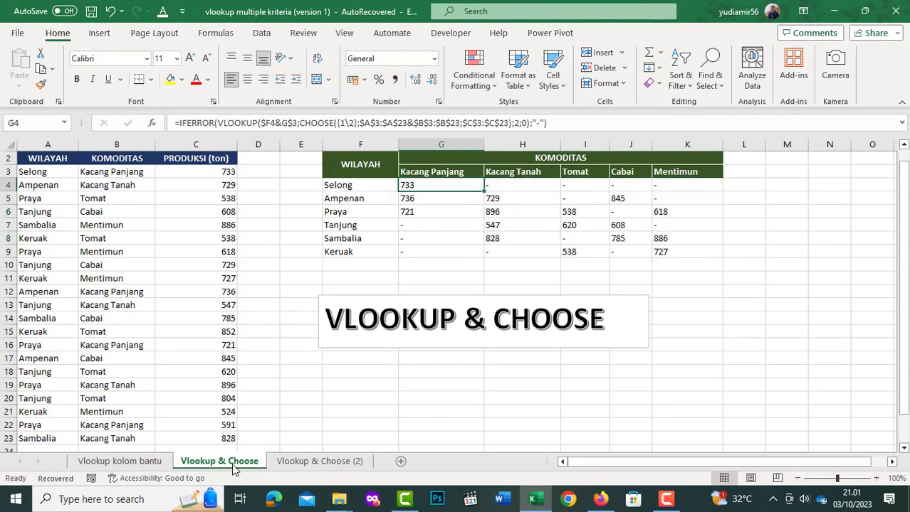
- Compare the Kacang Panjang results on the Vlookup kolom bantu sheet with those on the Vlookup & Choose sheet
left_click(142, 461)
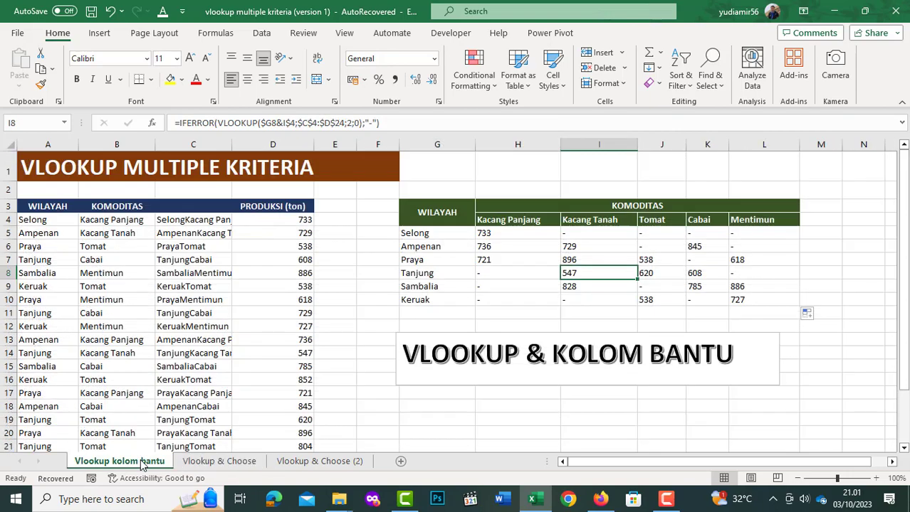
left_click(493, 235)
left_click(491, 247)
left_click(491, 260)
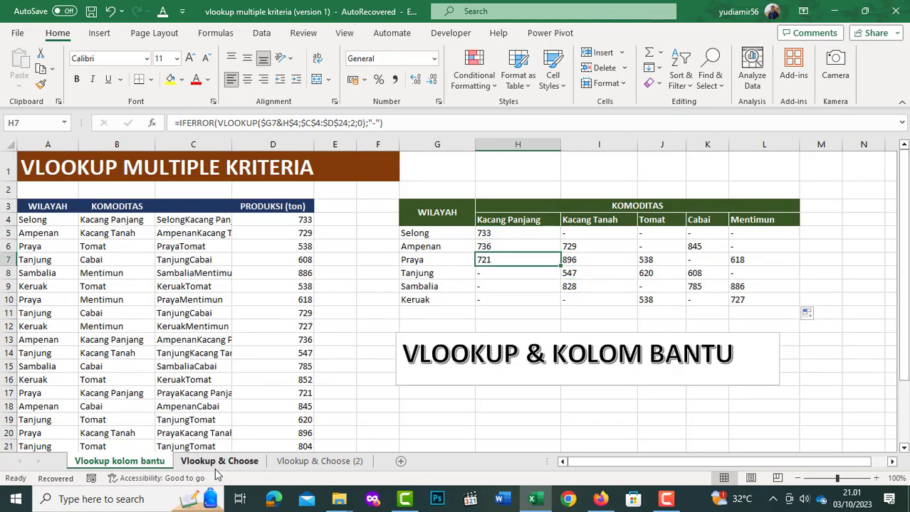
left_click(219, 462)
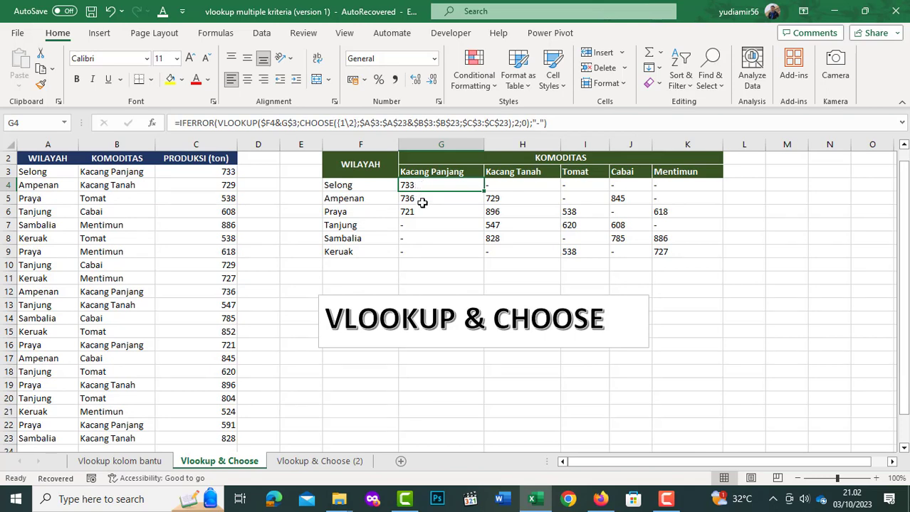
left_click(420, 200)
left_click(424, 211)
- Compare the Kacang Tanah results on the Vlookup & Choose sheet with those on the Vlookup kolom bantu sheet
left_click(491, 199)
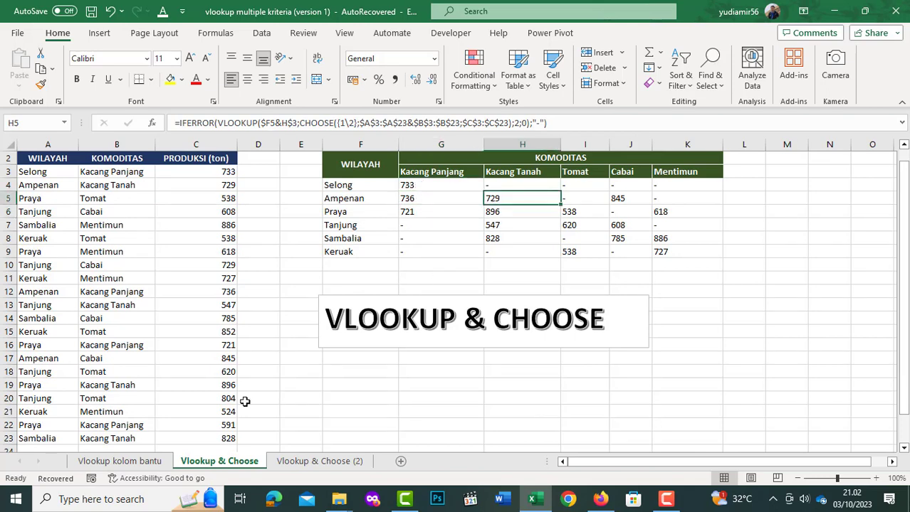
left_click(141, 461)
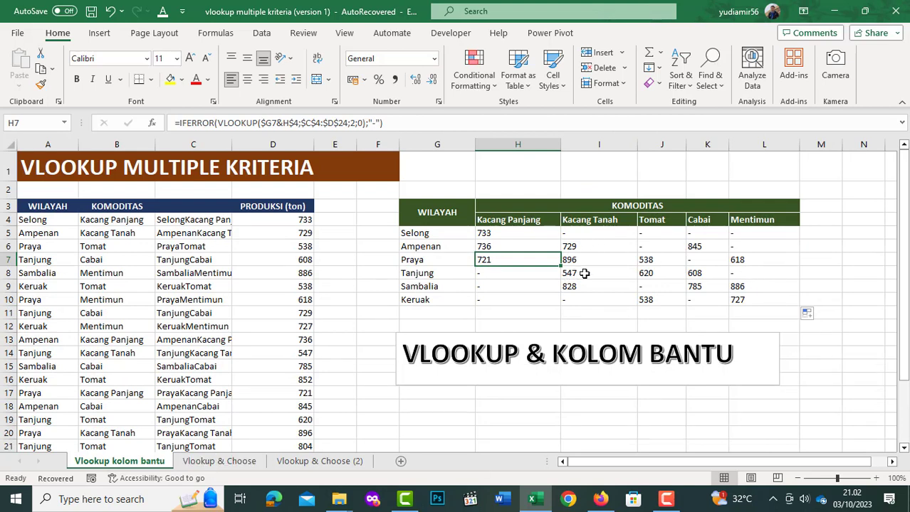
left_click(228, 463)
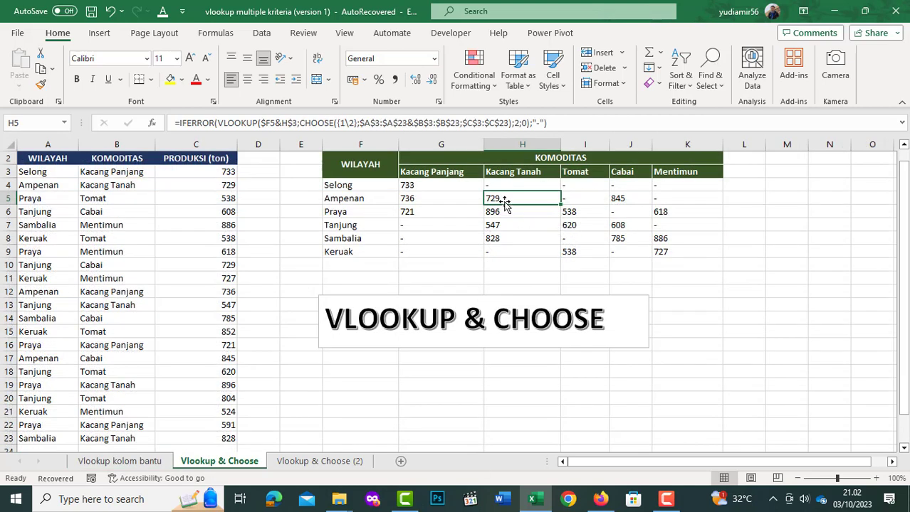
key("Down")
key("Down")
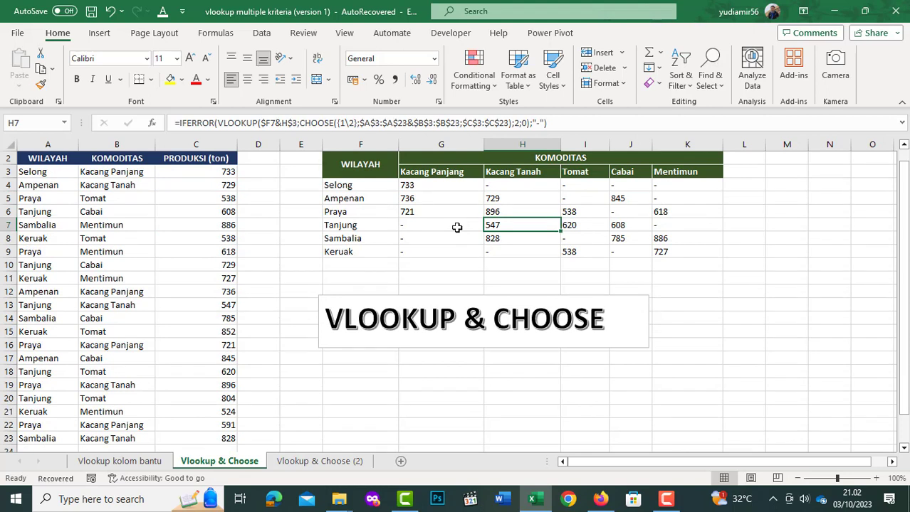
left_click(504, 192)
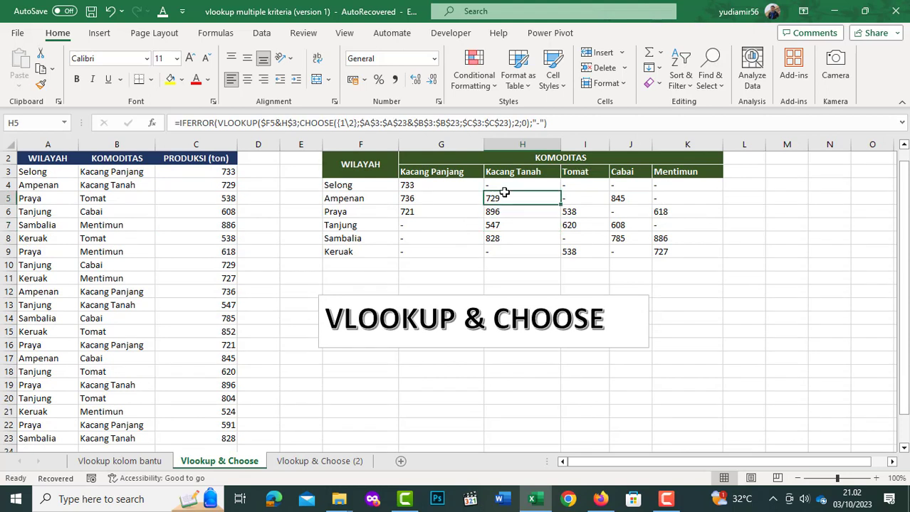
left_click(391, 397)
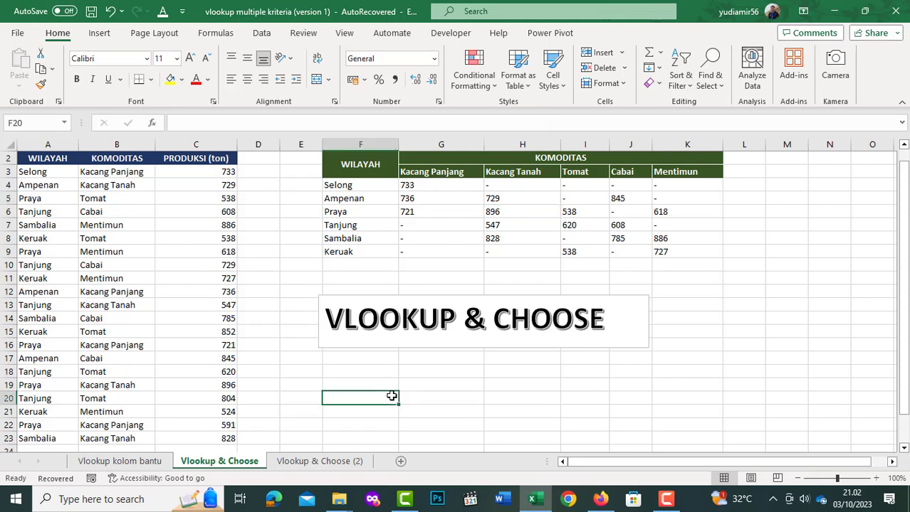